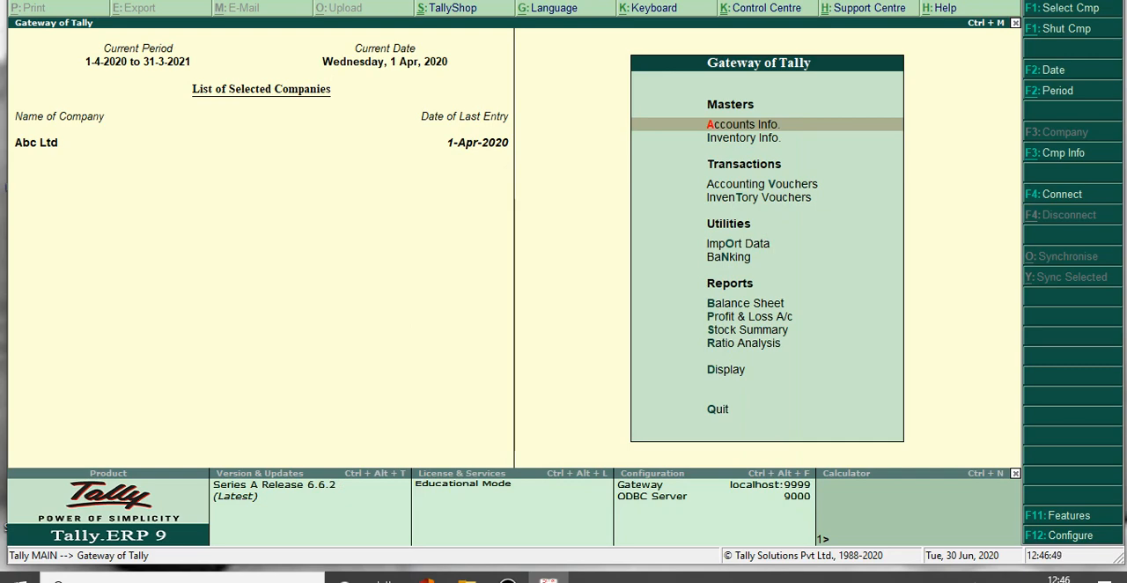
Start a contra voucher dated 1-Apr-2020 under Accounting Vouchers and credit Cash with 10,000.
key(Down)
key(Down)
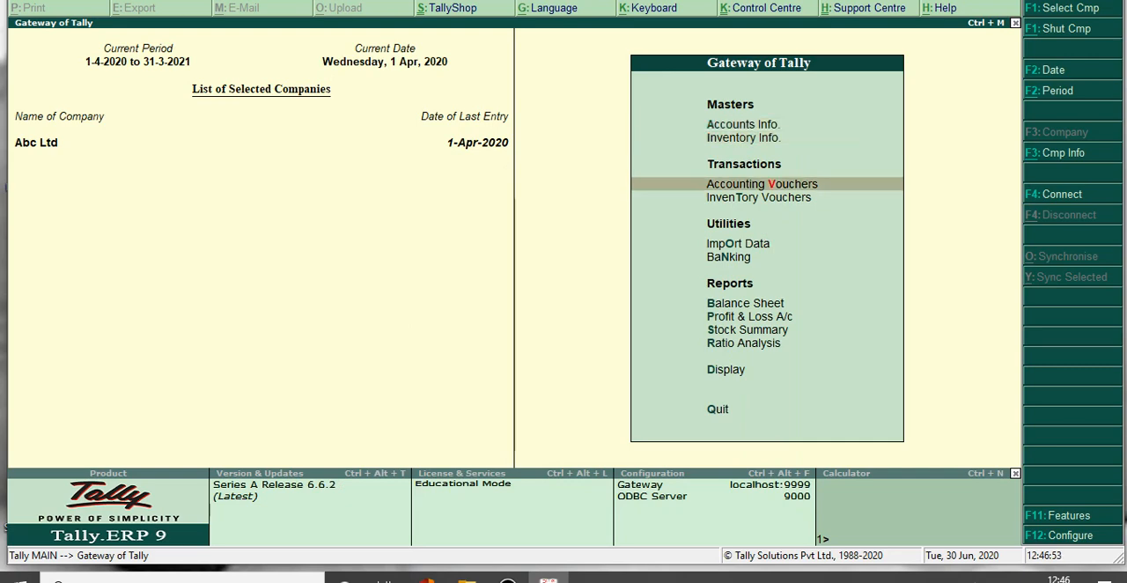
key(Return)
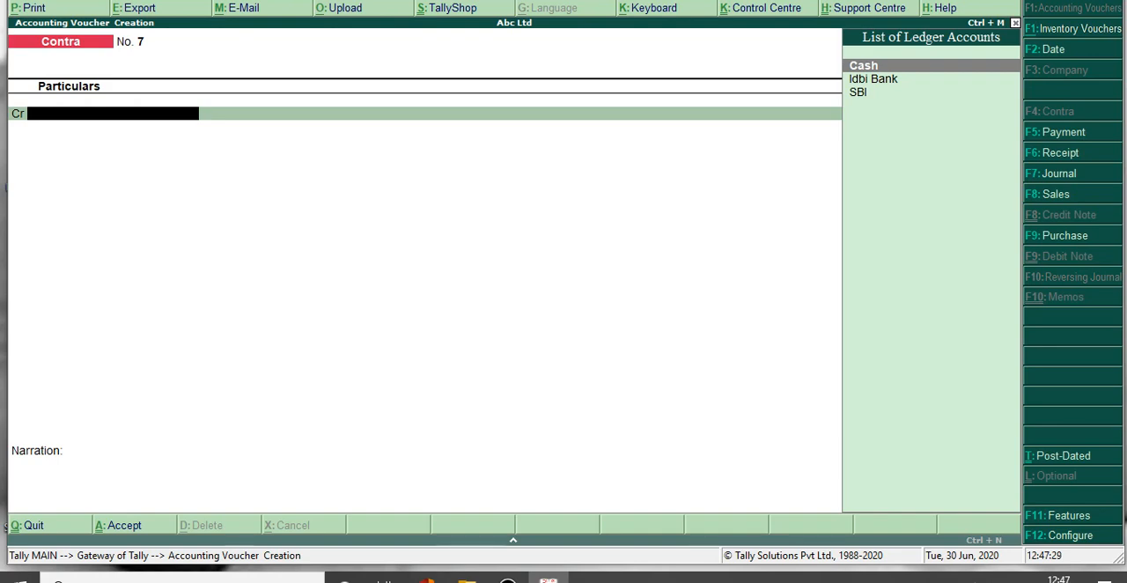
key(Return)
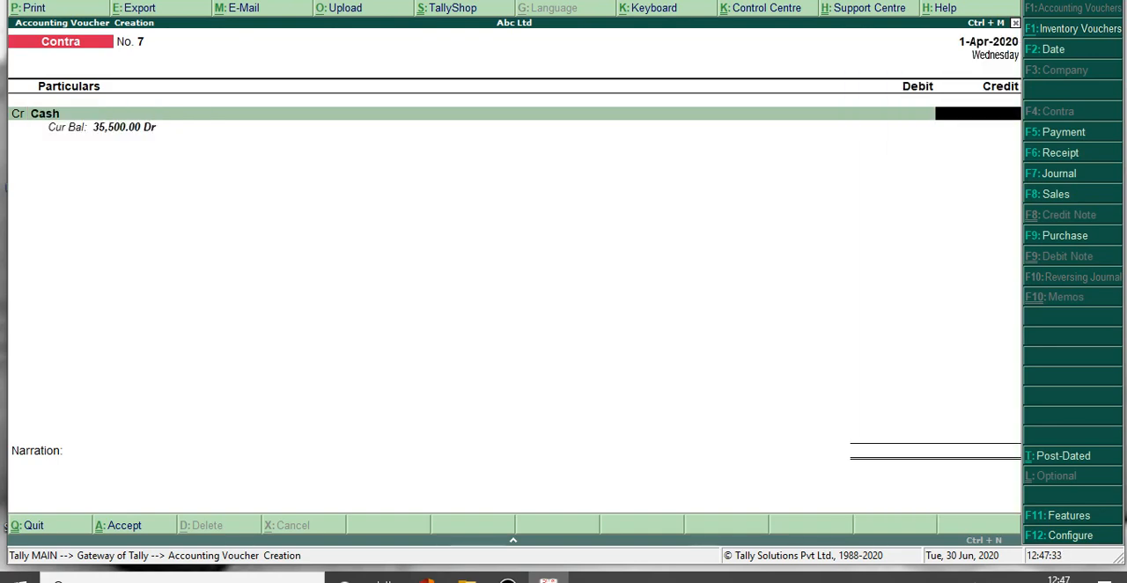
text(10000)
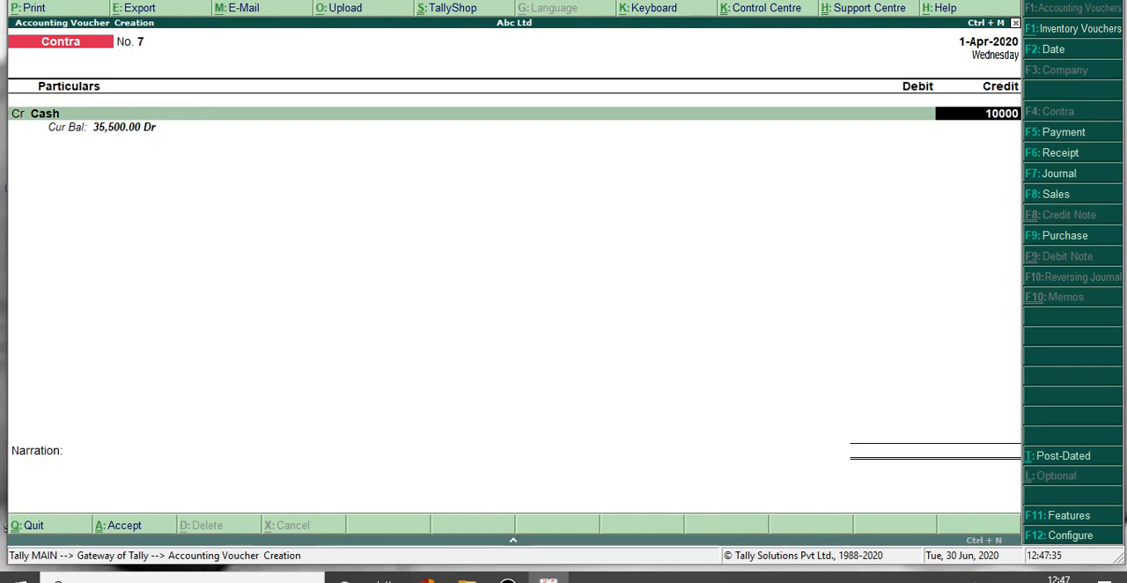
key(Return)
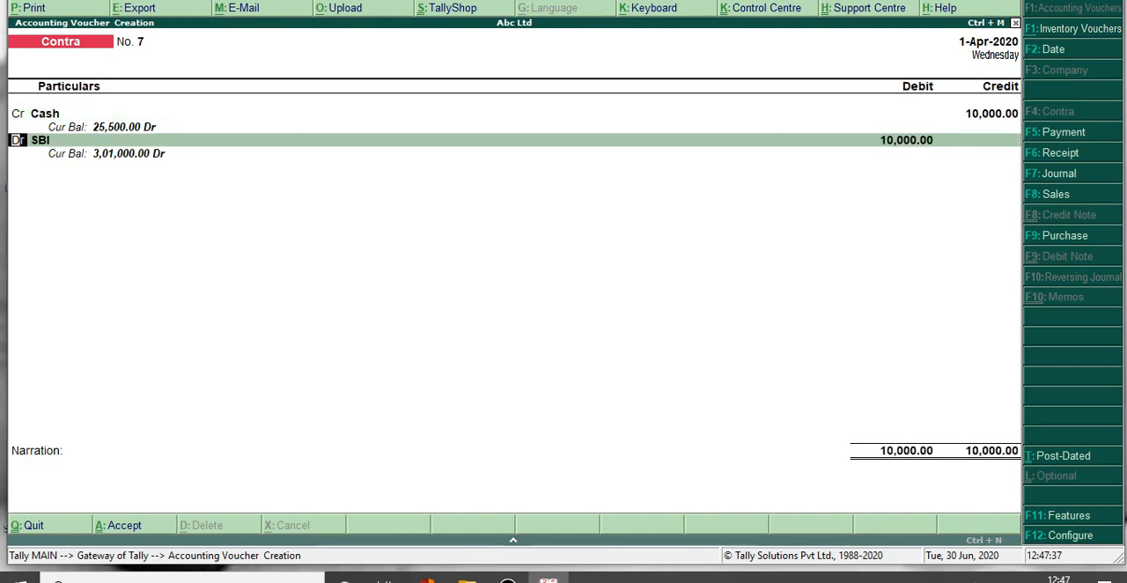
Debit SBI with 10,000 as a cash deposit, leaving the denominations, instrument details and narration blank, and save the contra voucher.
key(Return)
key(Return)
key(Return)
key(Return)
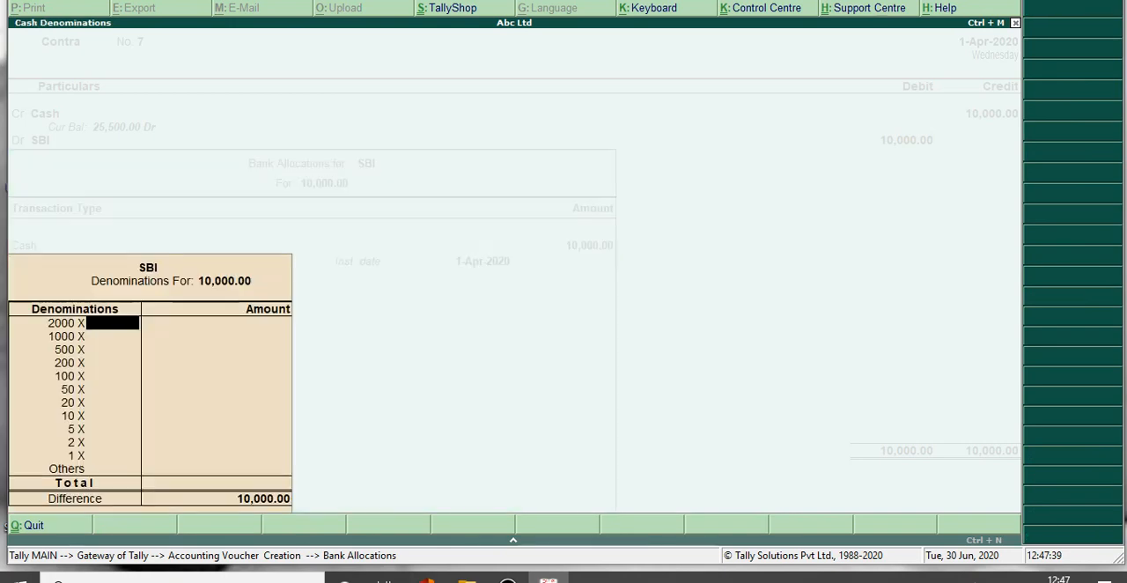
key(Return)
key(Return)
key(Return)
key(ctrl+a)
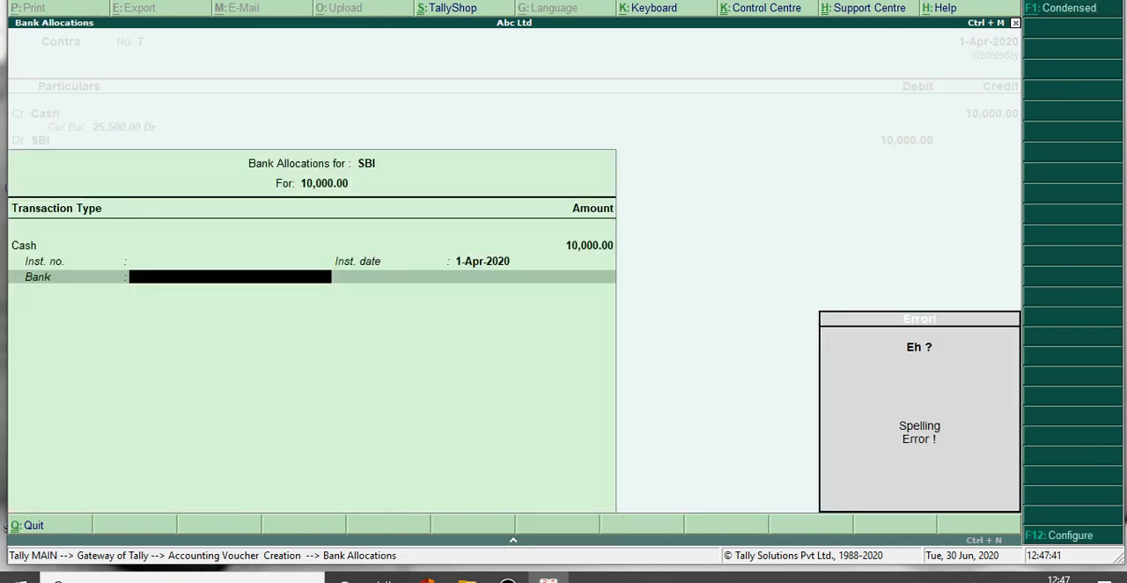
key(Return)
key(Return)
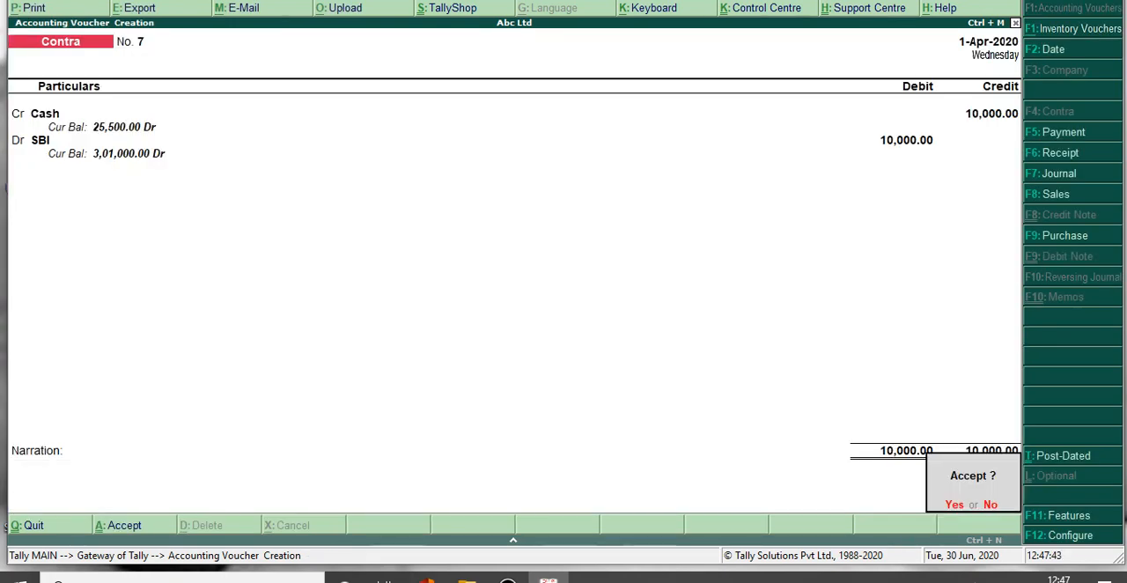
key(Return)
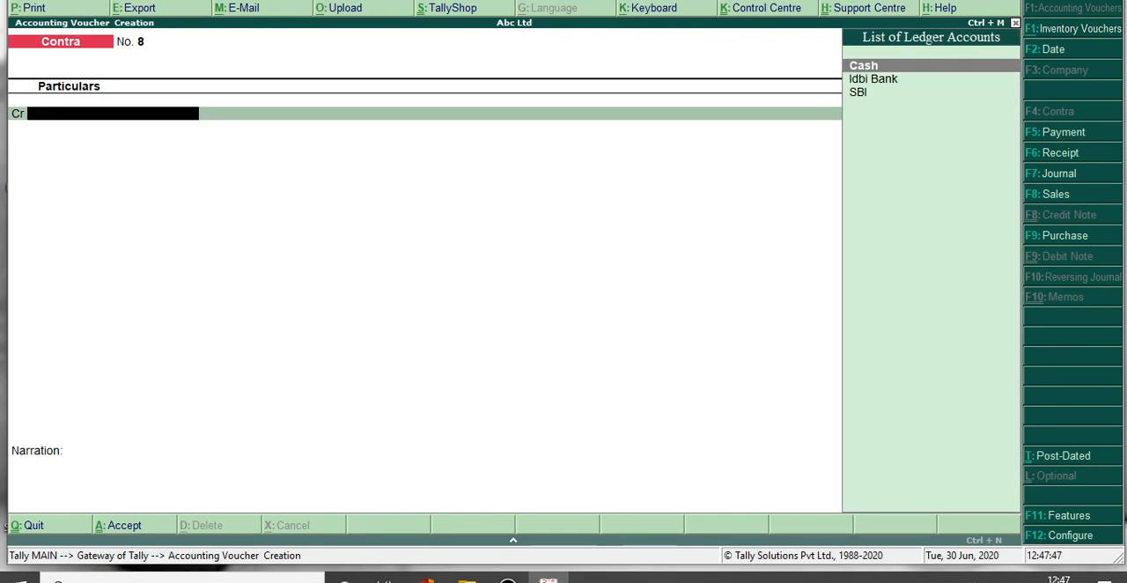
In a new contra voucher credited to Cash, change the voucher date to 2-4-2020 and set it back to 1-4-2020.
key(Return)
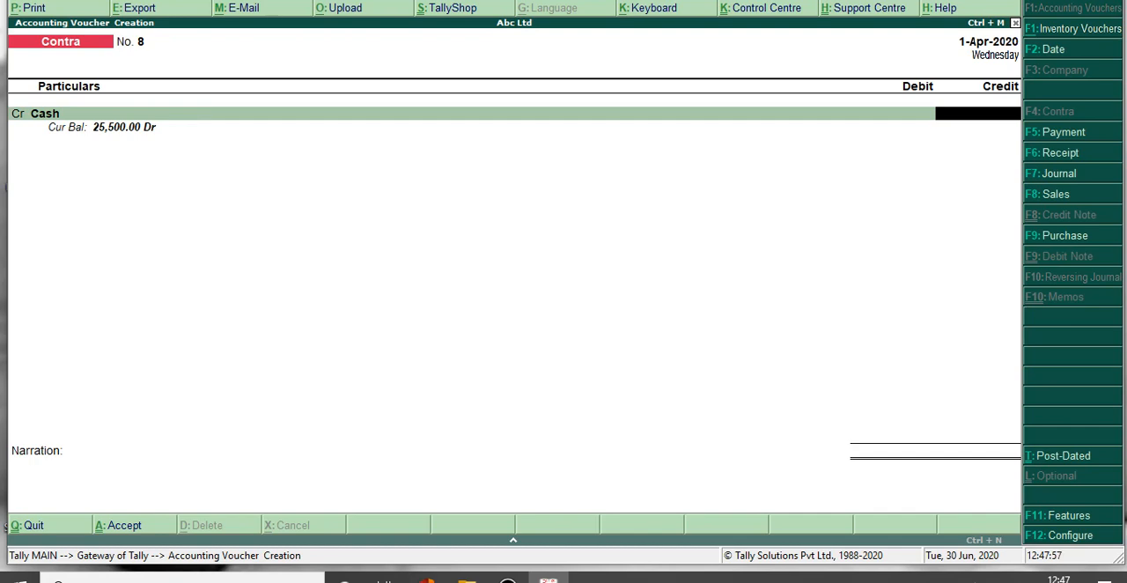
key(F2)
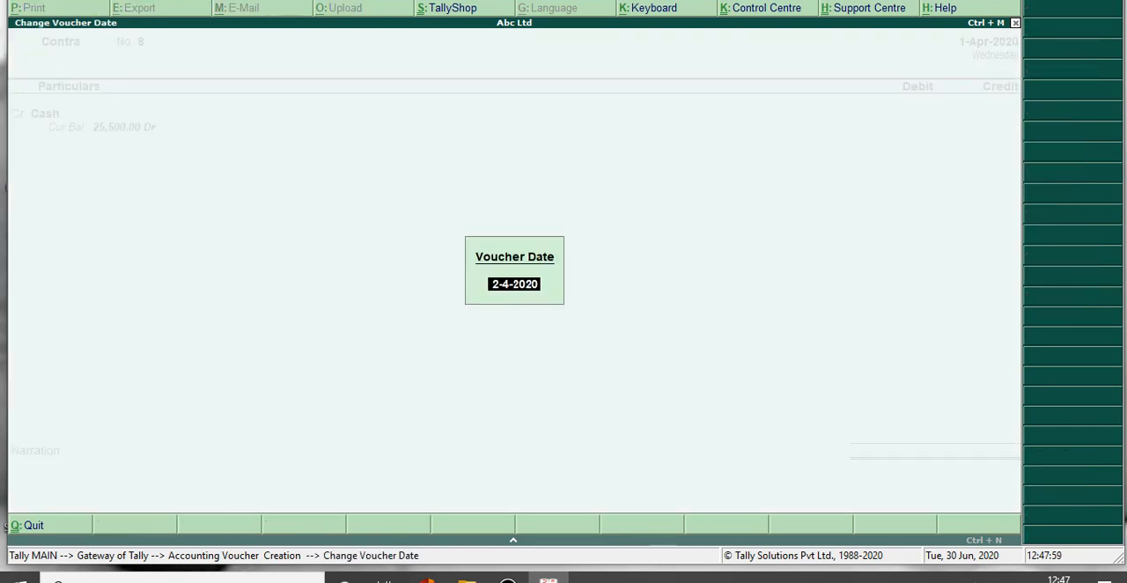
key(Return)
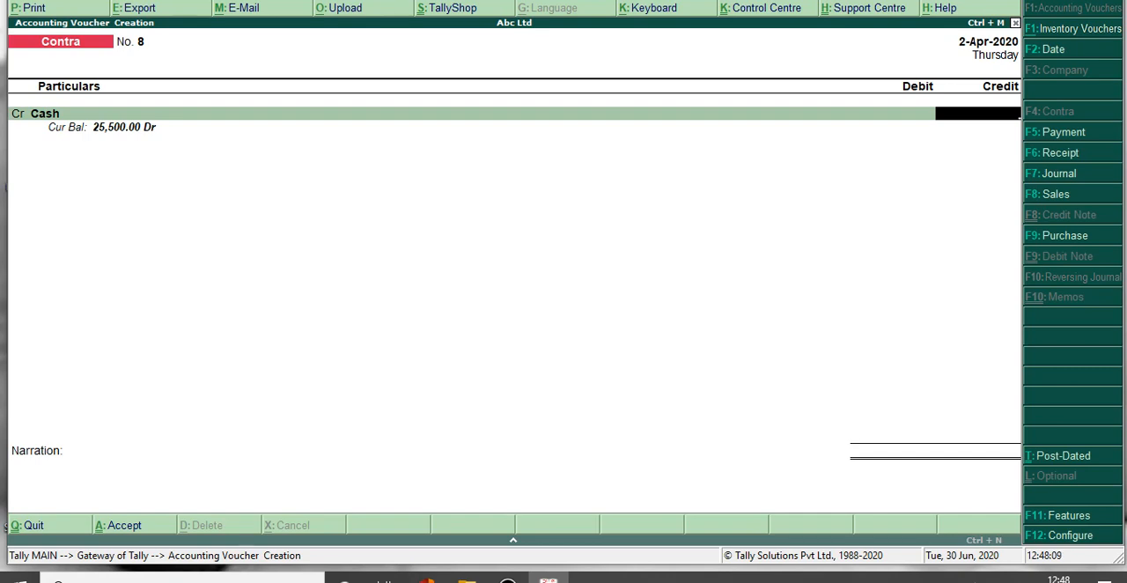
key(F2)
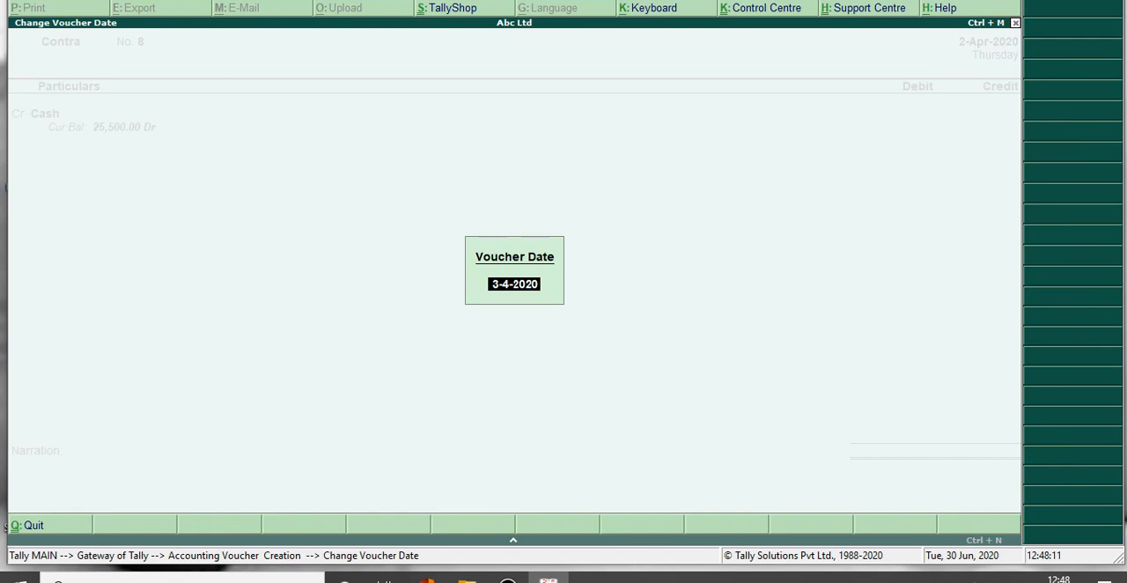
text(1-4)
key(Return)
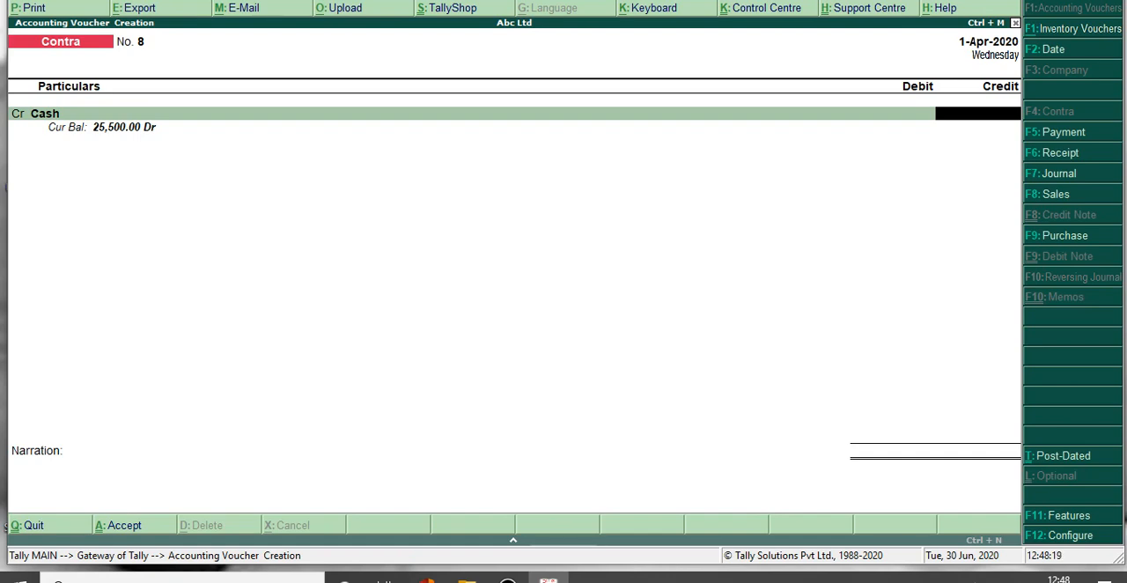
Replace the credited Cash account with SBI and set its credit amount to 1,000.
key(BackSpace)
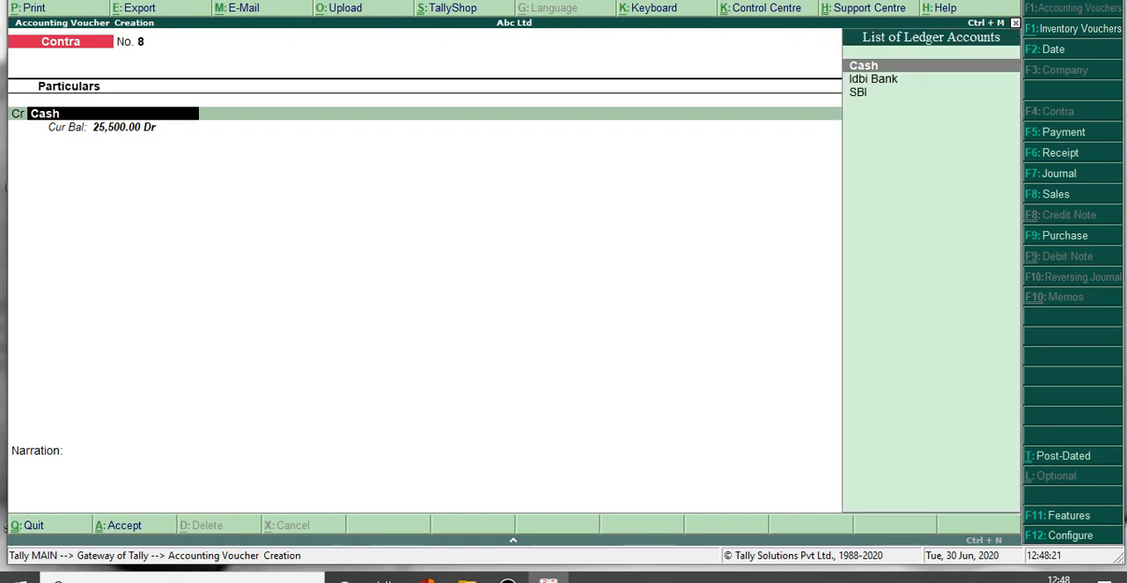
key(Down)
key(Down)
key(Return)
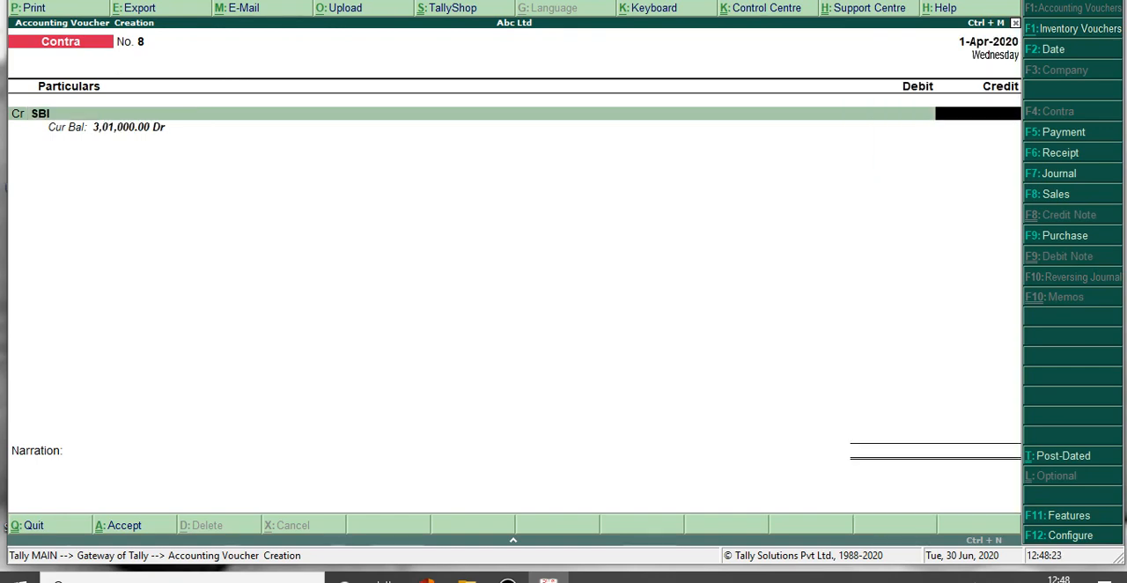
text(1000)
key(Return)
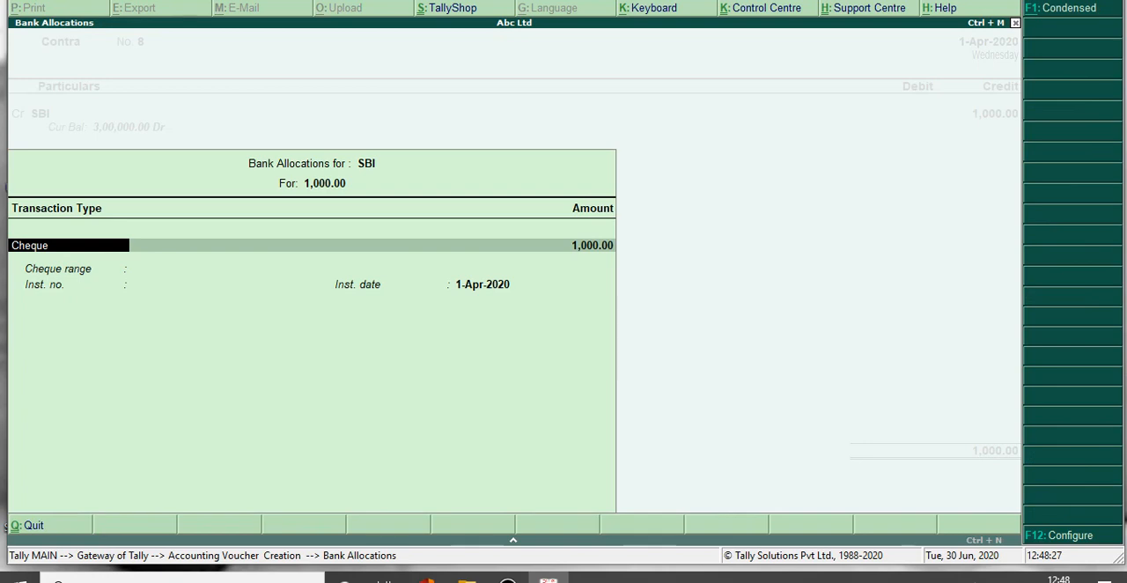
Accept the default cheque allocation for SBI, debit Cash with 1,000 and save the contra voucher.
key(ctrl+a)
key(ctrl+a)
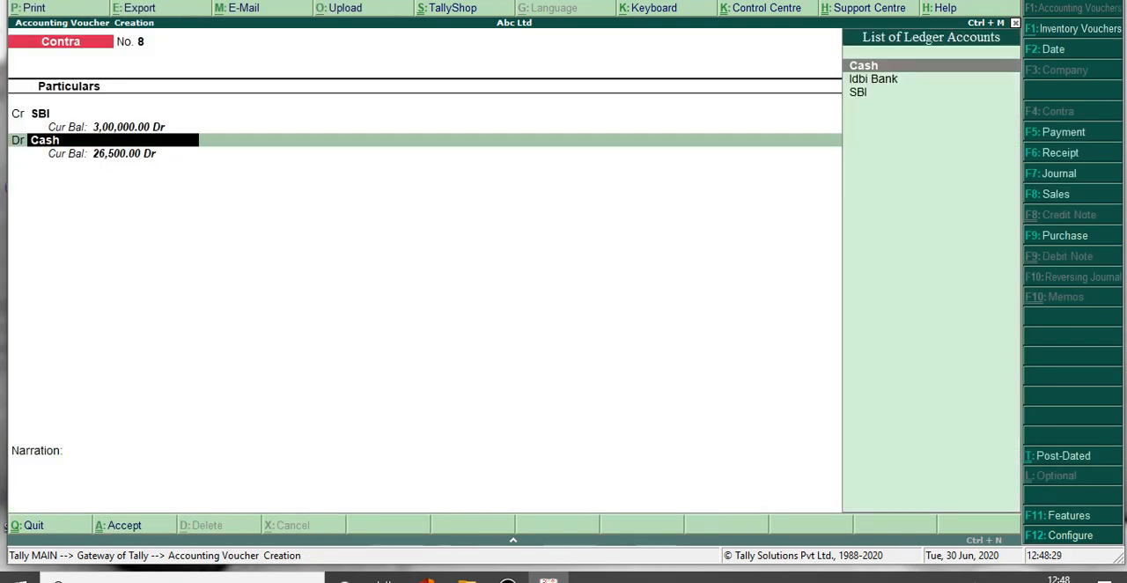
key(Return)
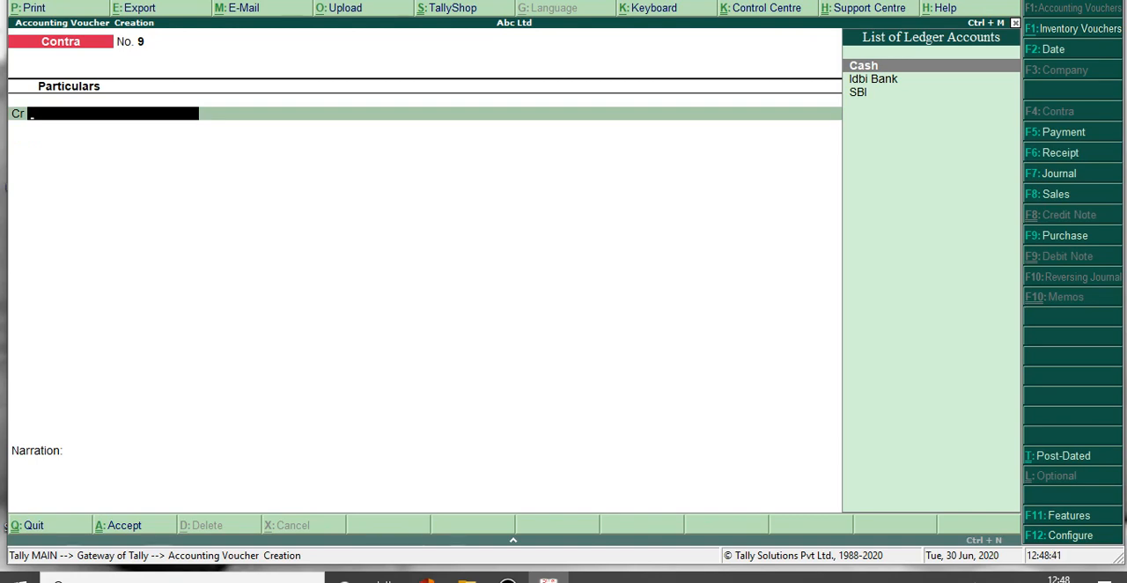
Credit Idbi Bank with 2,000 in the next contra voucher, allocated as a cheque with blank instrument details.
key(Down)
key(Return)
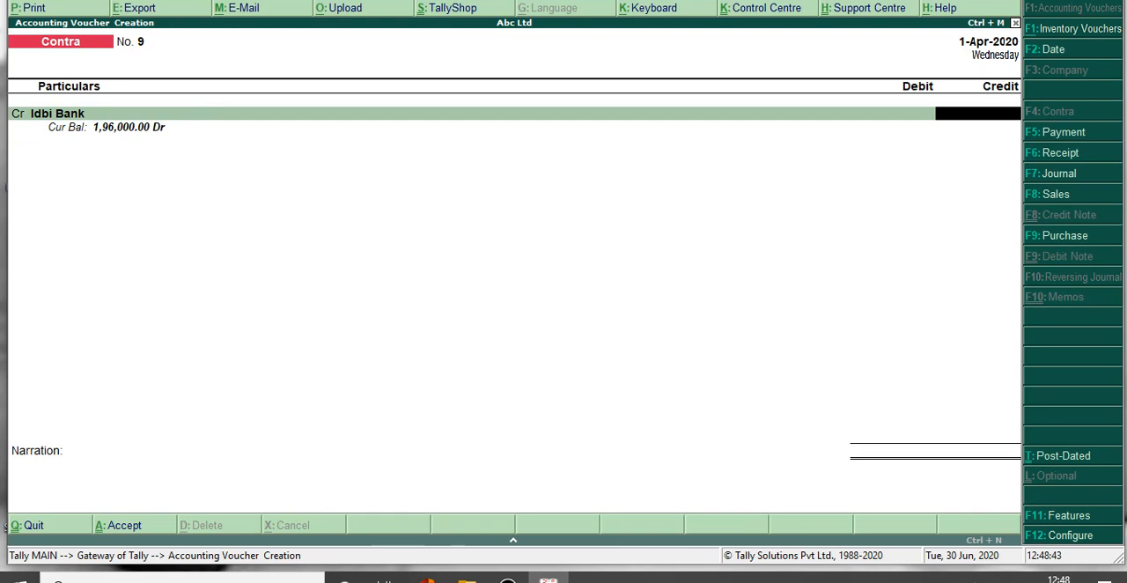
text(2000)
key(Return)
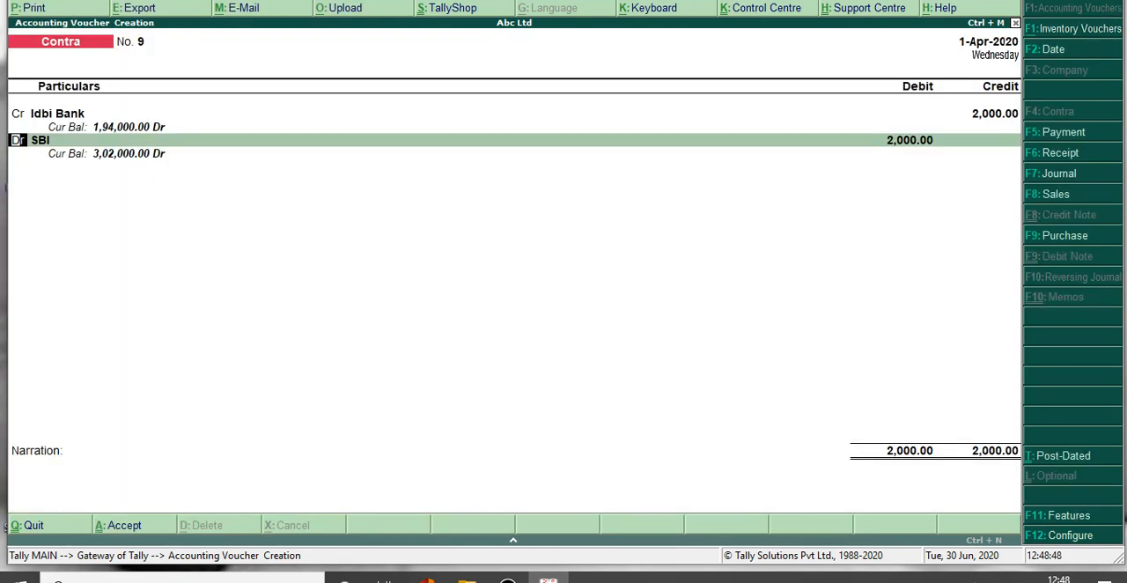
key(Return)
key(Return)
key(Return)
Debit SBI with 2,000, leave the narration empty and save the bank-to-bank contra voucher.
key(Return)
key(Return)
key(Return)
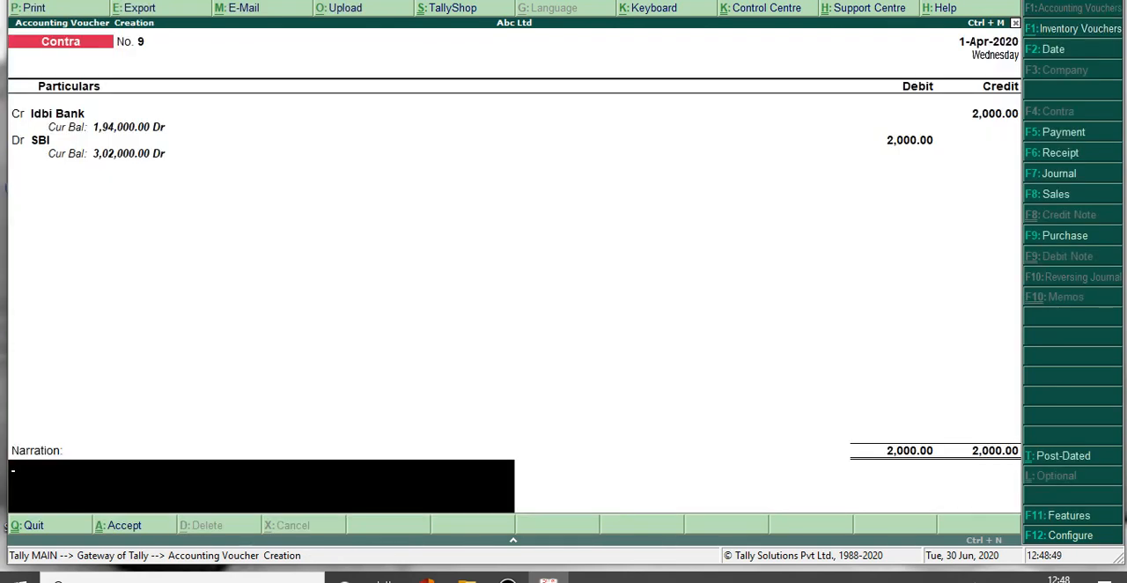
key(Return)
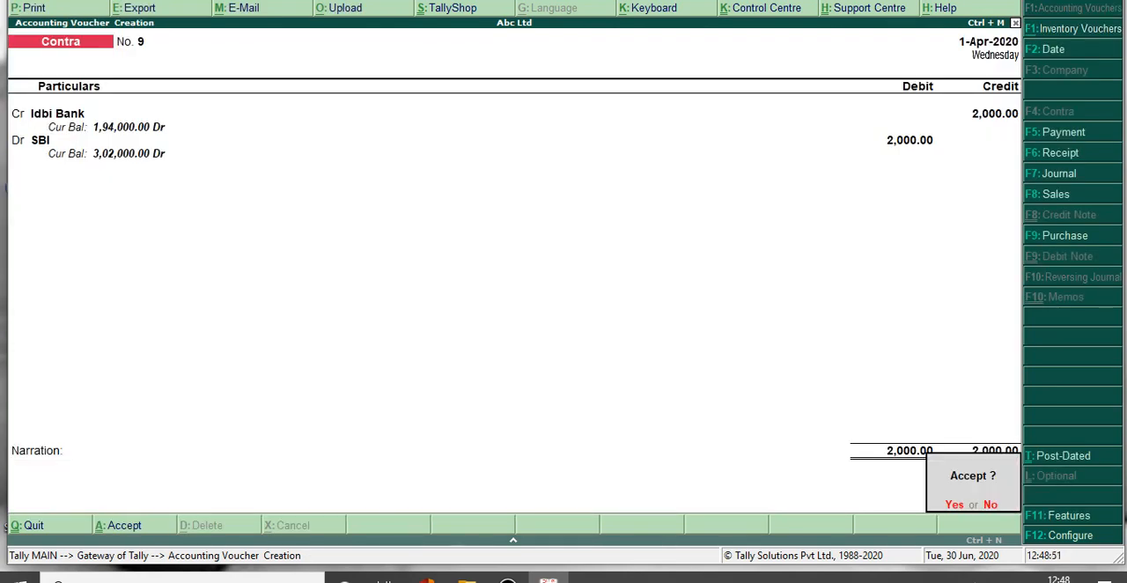
key(Return)
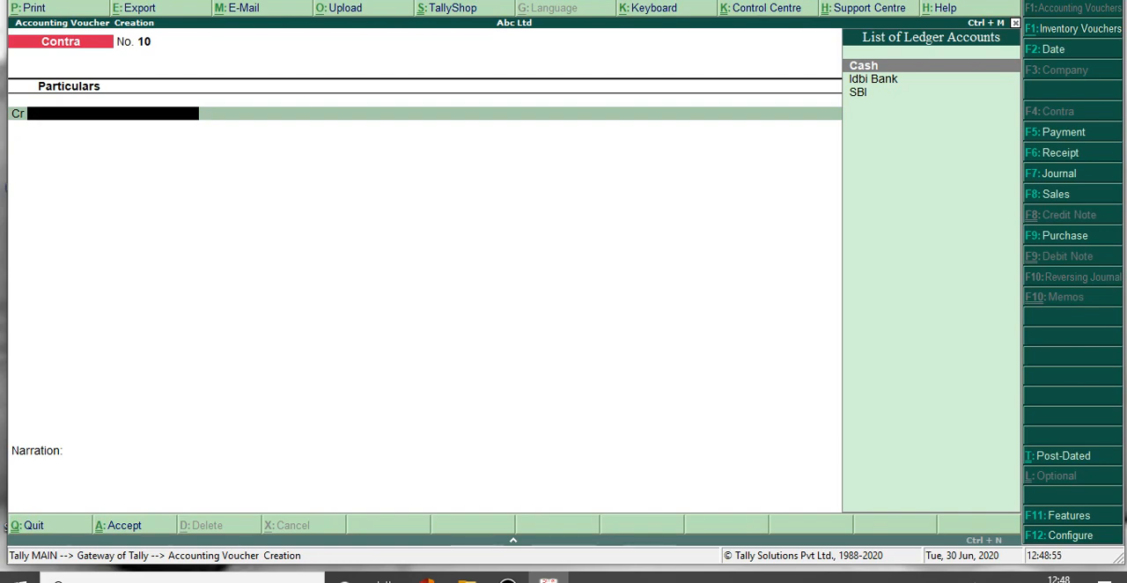
Switch to a payment voucher and debit the Salary ledger with 1,500.
key(F5)
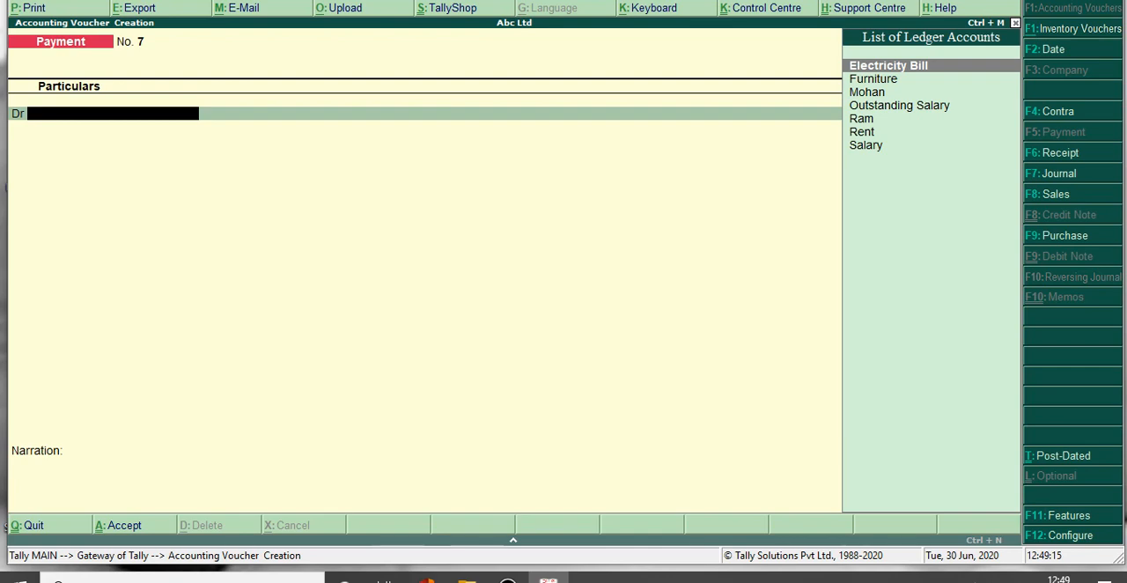
text(Sal)
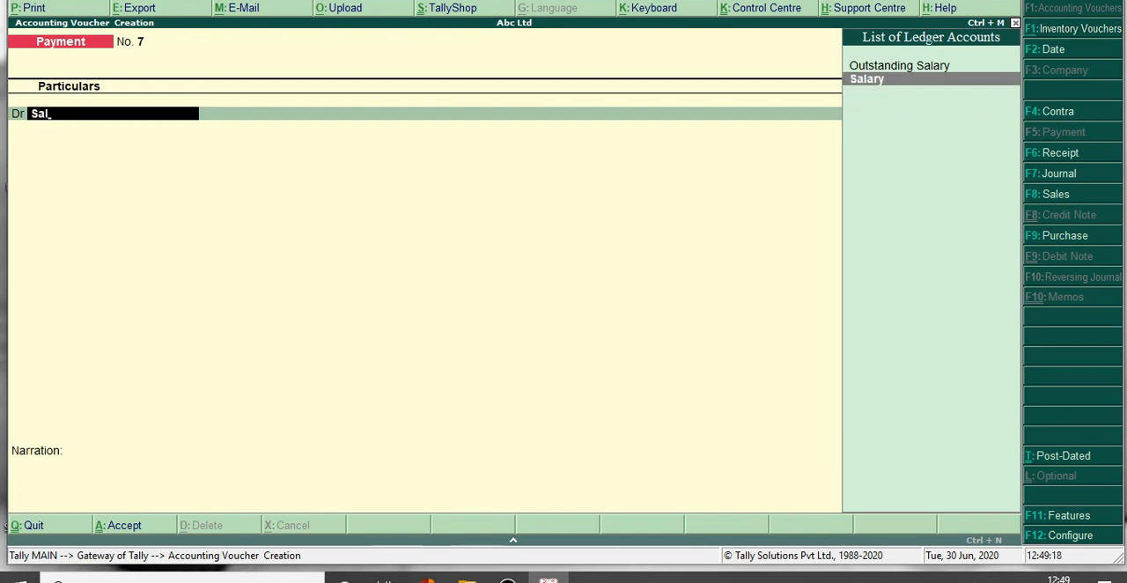
key(Return)
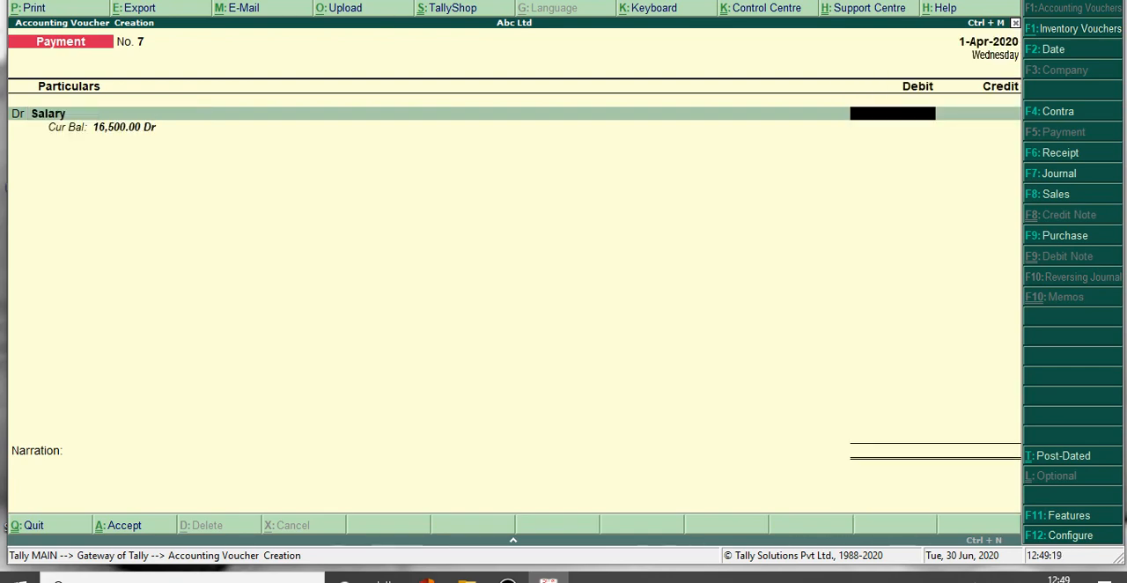
text(1,500)
key(Return)
key(Return)
key(Return)
key(Return)
key(Return)
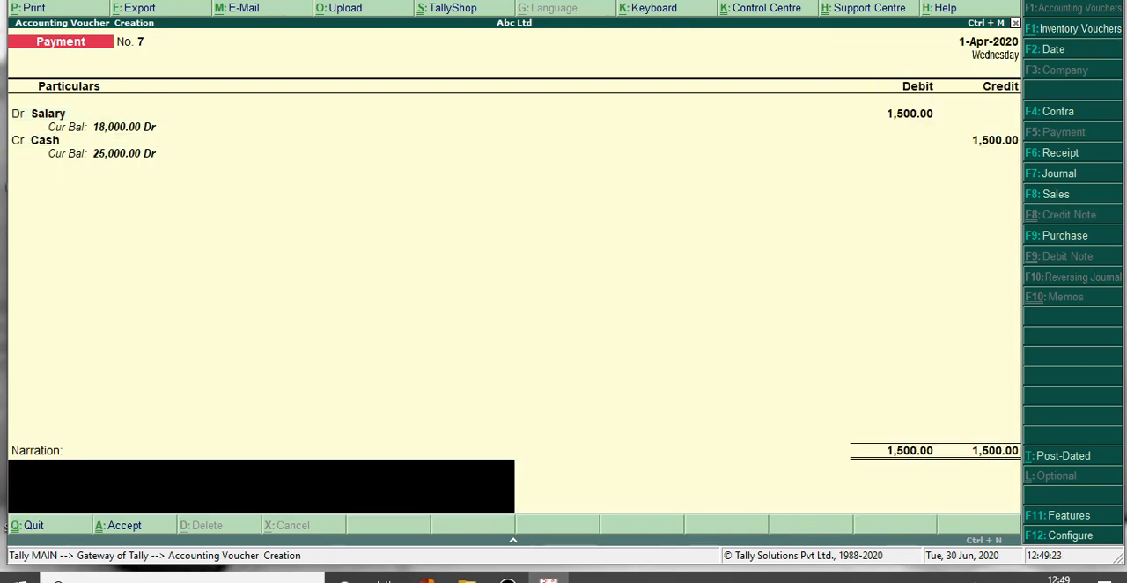
Credit Cash with 1,500, leave the narration blank and save the salary payment voucher.
key(y)
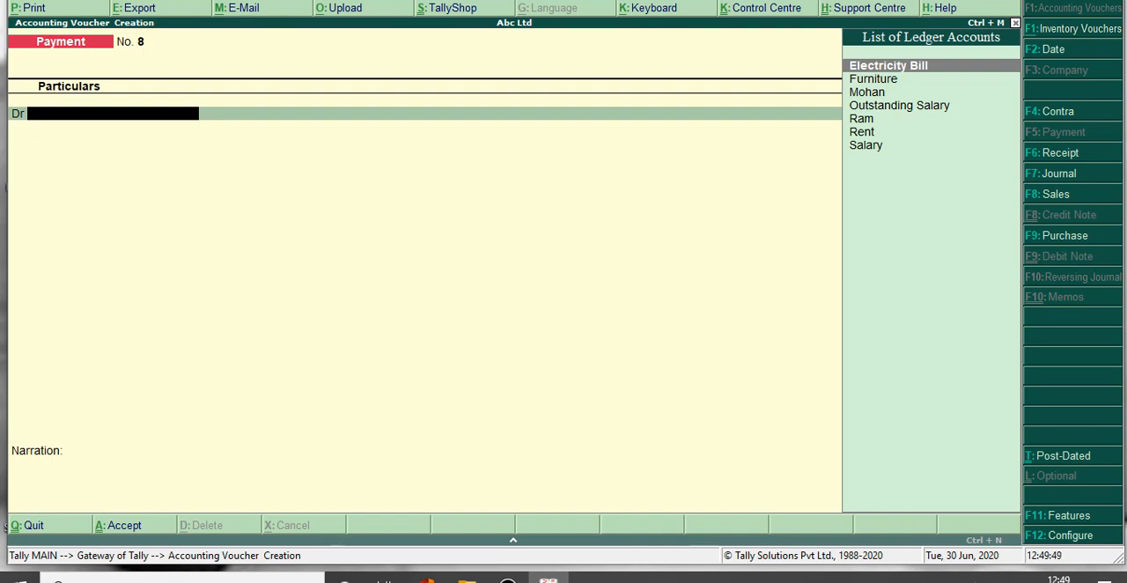
Create a new ledger from within the payment voucher, enter the creditor's name and place it under Sundry Creditors.
key(alt+c)
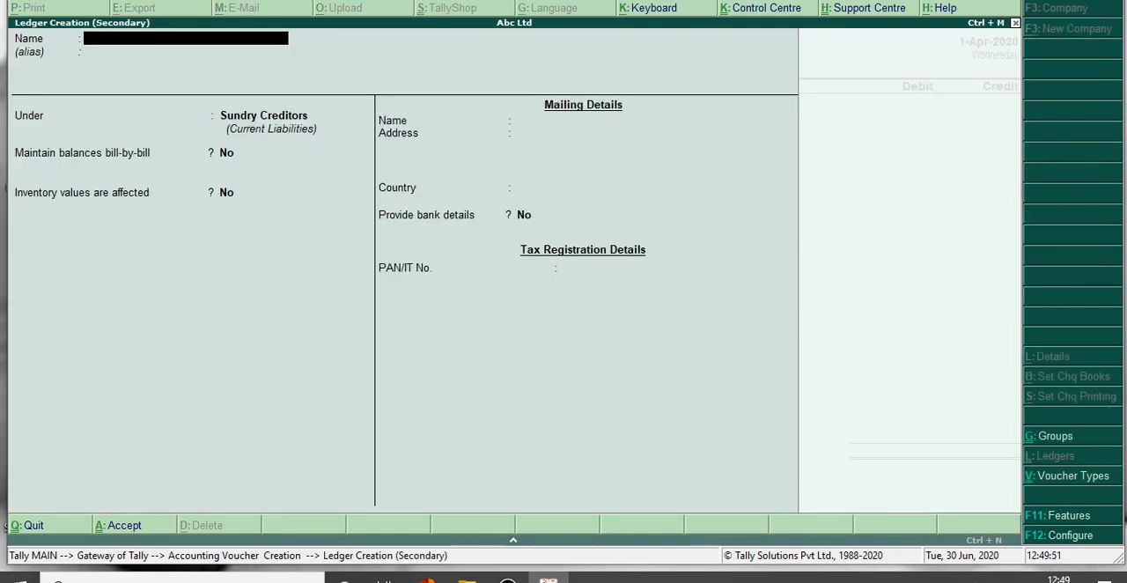
text(Sohan)
key(Return)
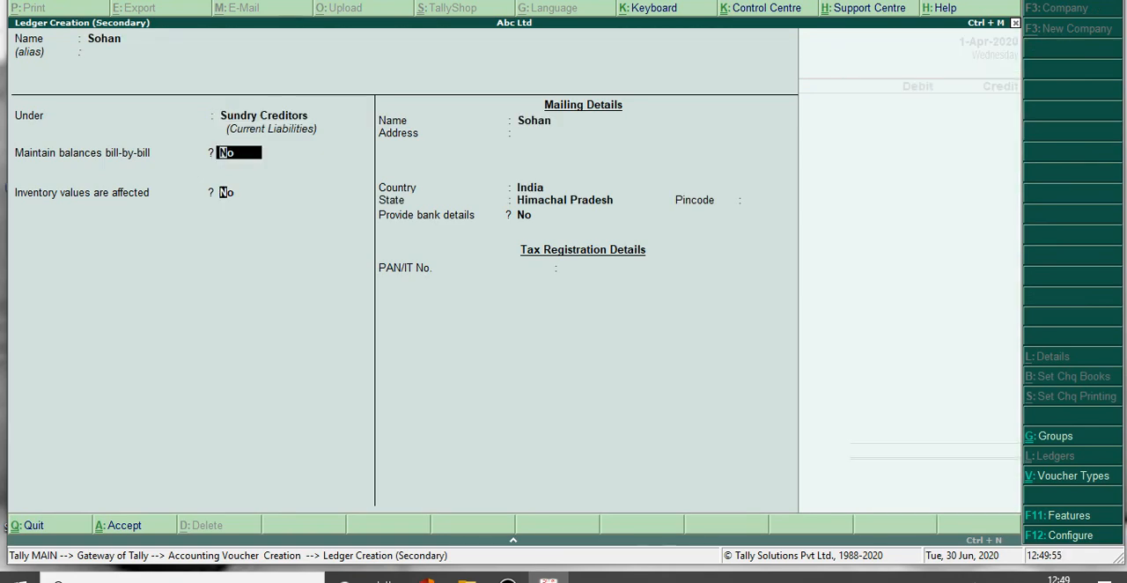
key(Return)
key(Return)
key(BackSpace)
key(BackSpace)
key(BackSpace)
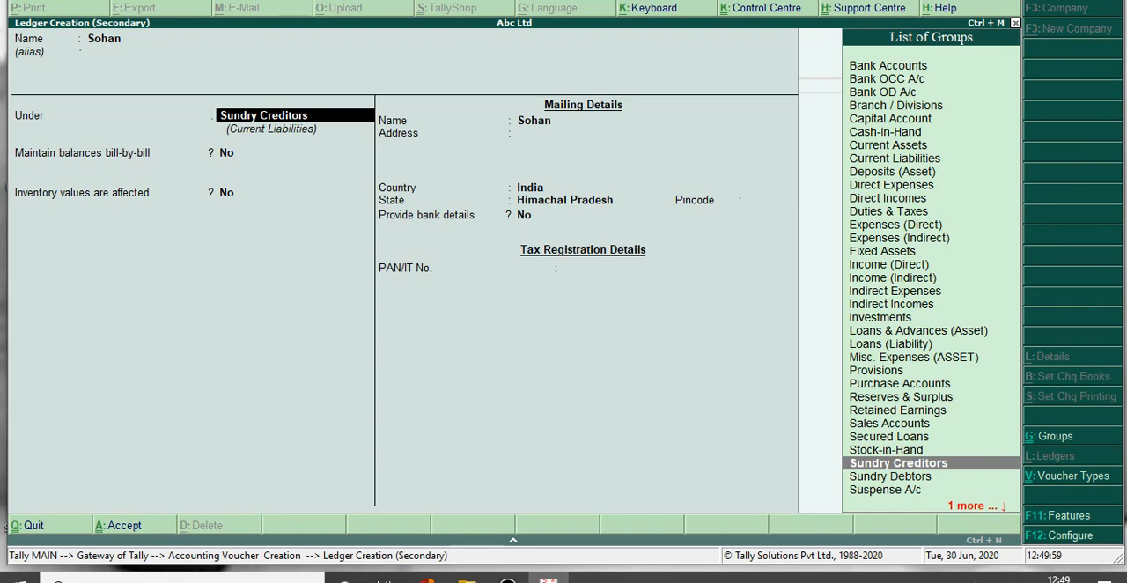
key(Return)
key(Return)
key(Return)
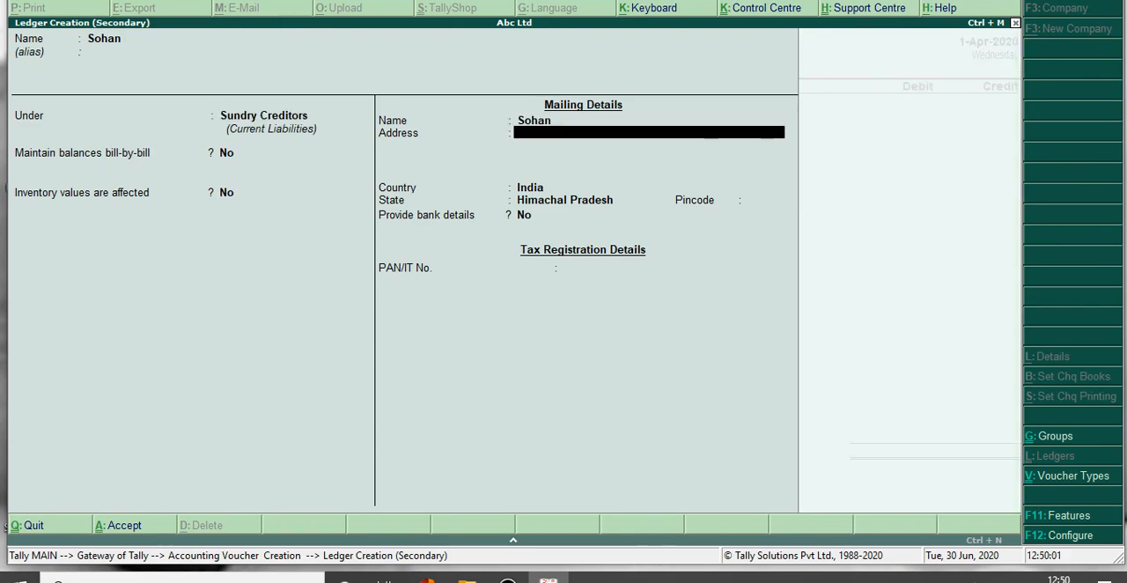
Keep bill-by-bill balances off, leave the creditor's mailing and tax details at their defaults, and save the ledger.
key(Return)
key(Return)
key(Return)
key(Return)
key(Return)
key(Return)
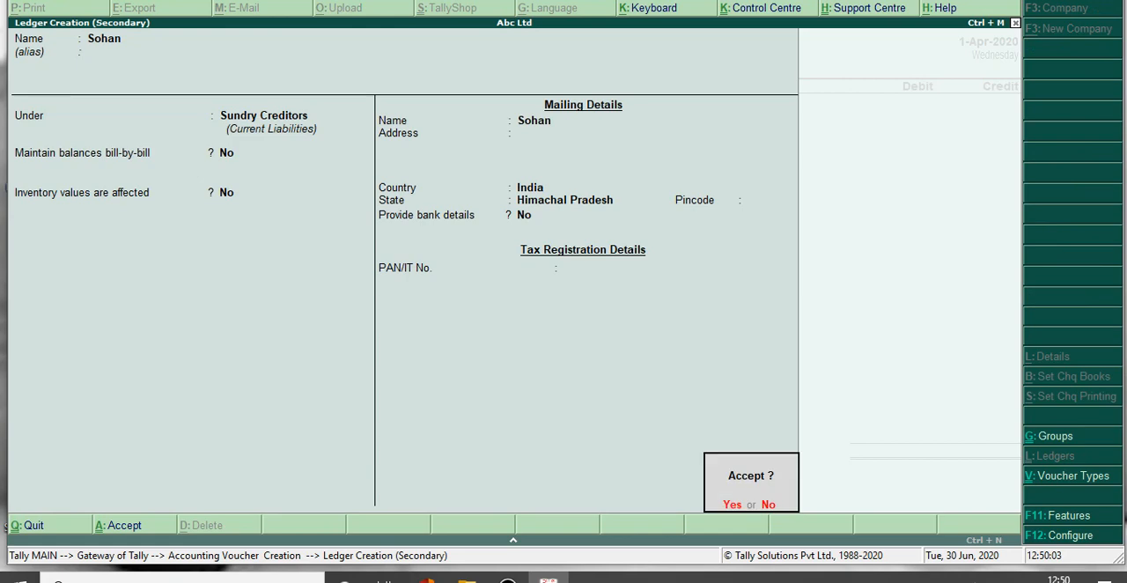
key(Return)
Debit the new creditor with 2,000 and choose SBI as the credit ledger in the payment voucher.
text(2000)
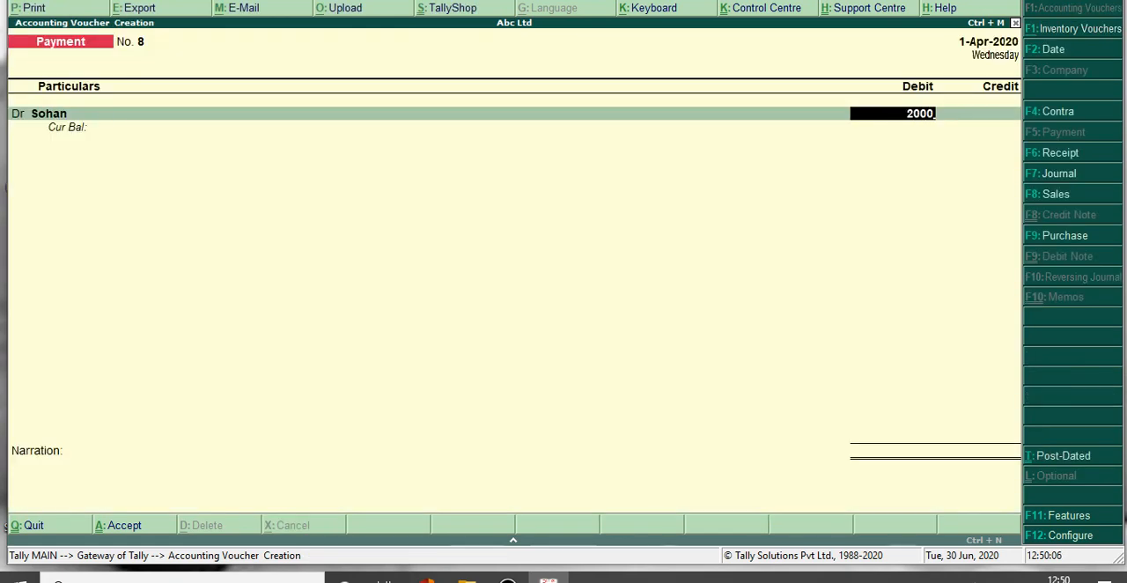
key(Return)
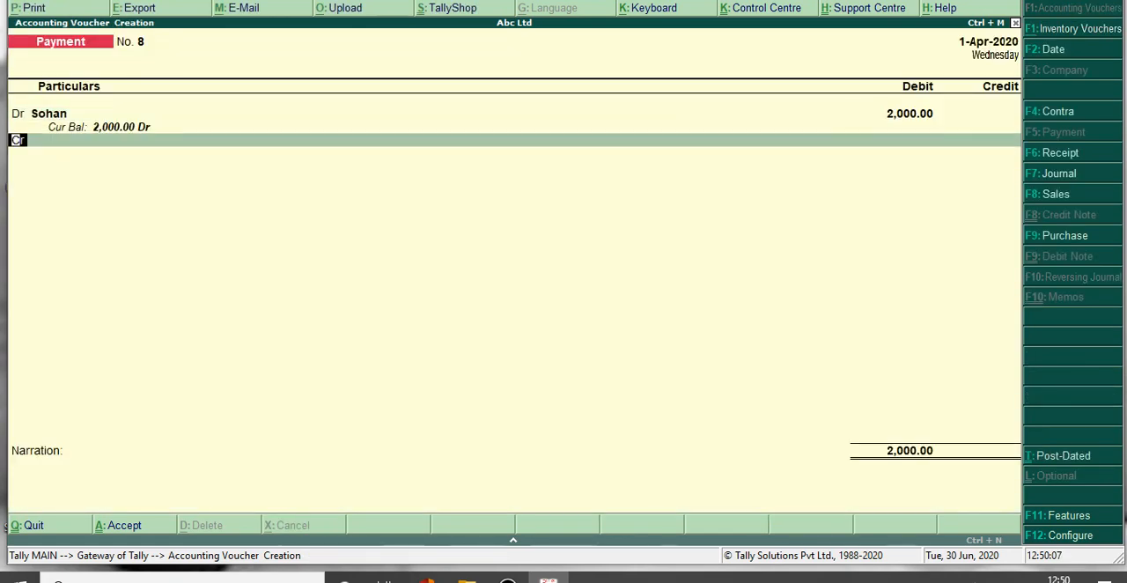
key(Return)
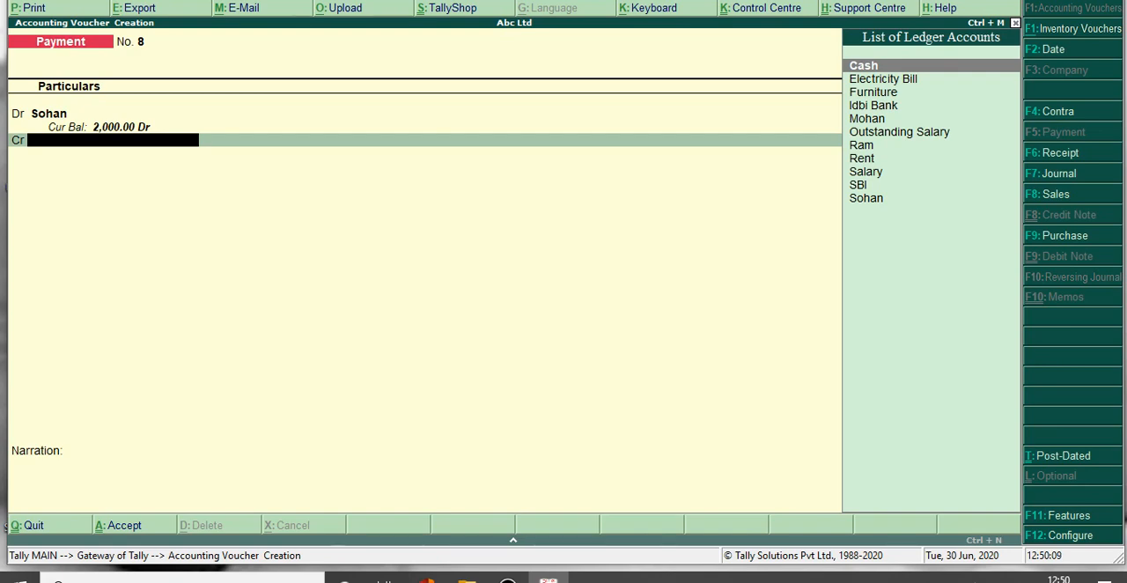
key(Down)
key(Down)
key(Down)
key(Down)
key(Down)
key(Down)
key(Down)
key(Down)
key(Down)
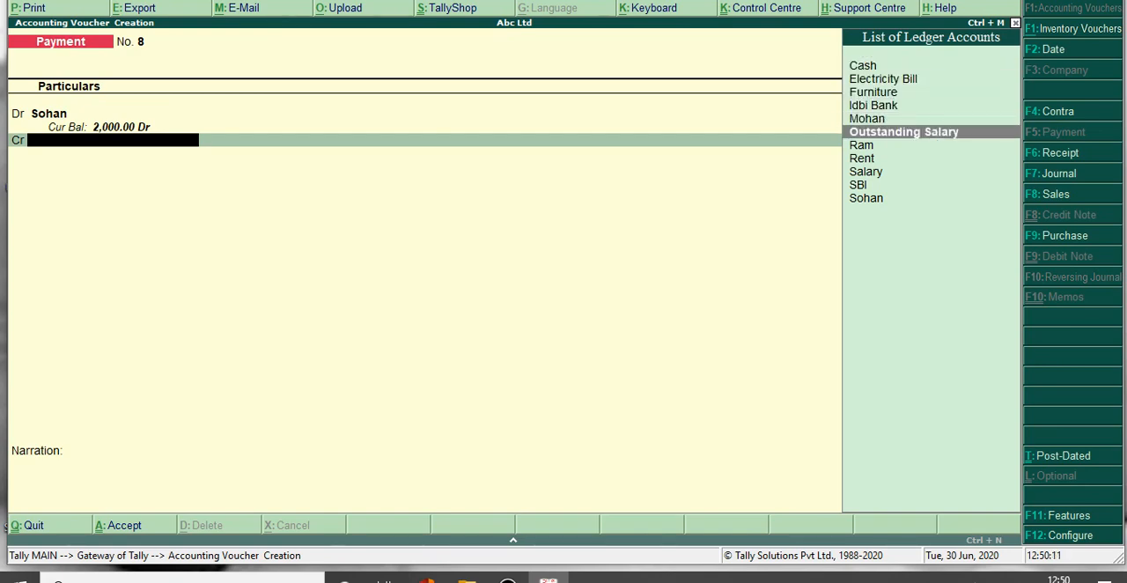
key(Return)
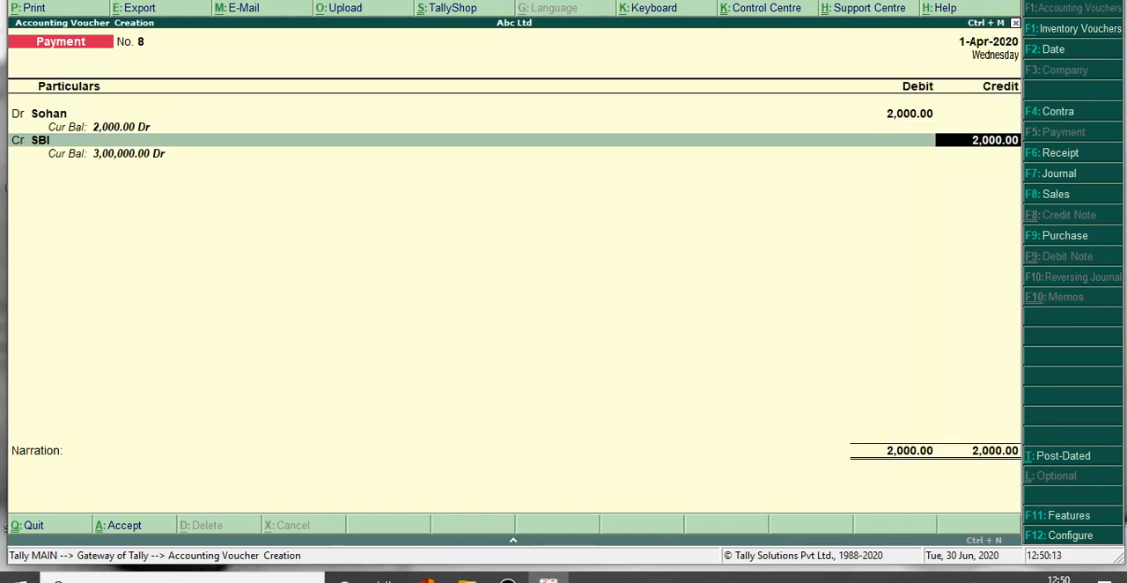
Accept the 2,000 SBI credit with the default Cheque bank allocation and save the creditor payment voucher.
key(Return)
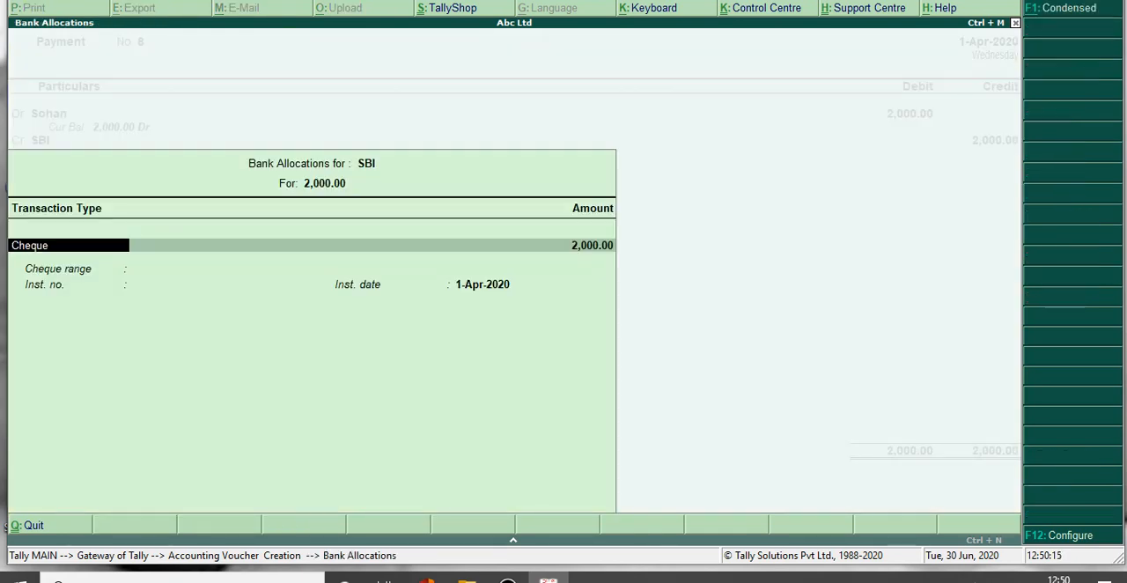
key(ctrl+a)
key(ctrl+a)
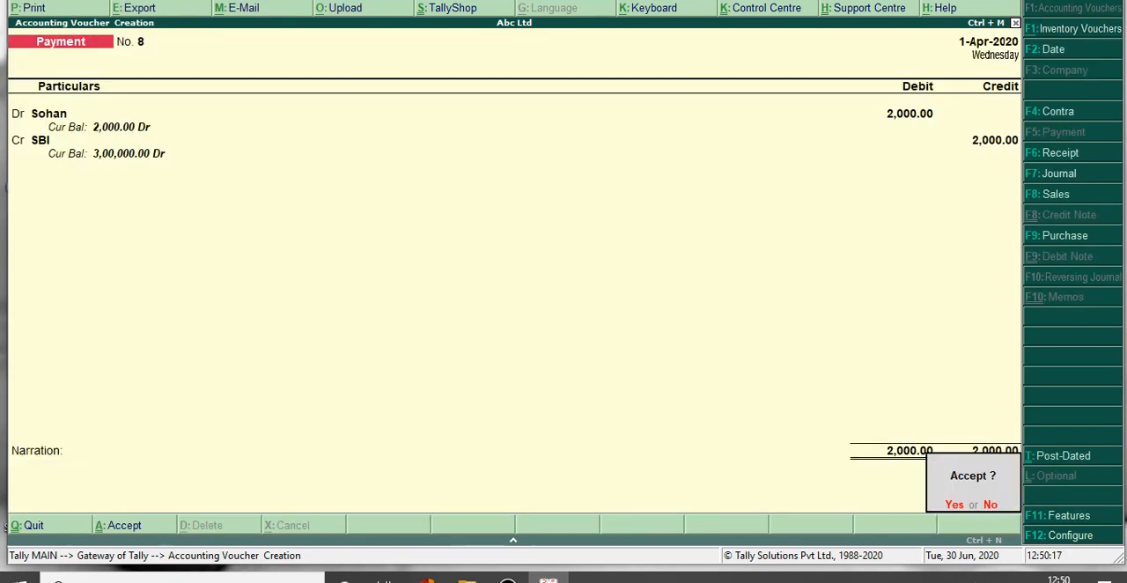
key(y)
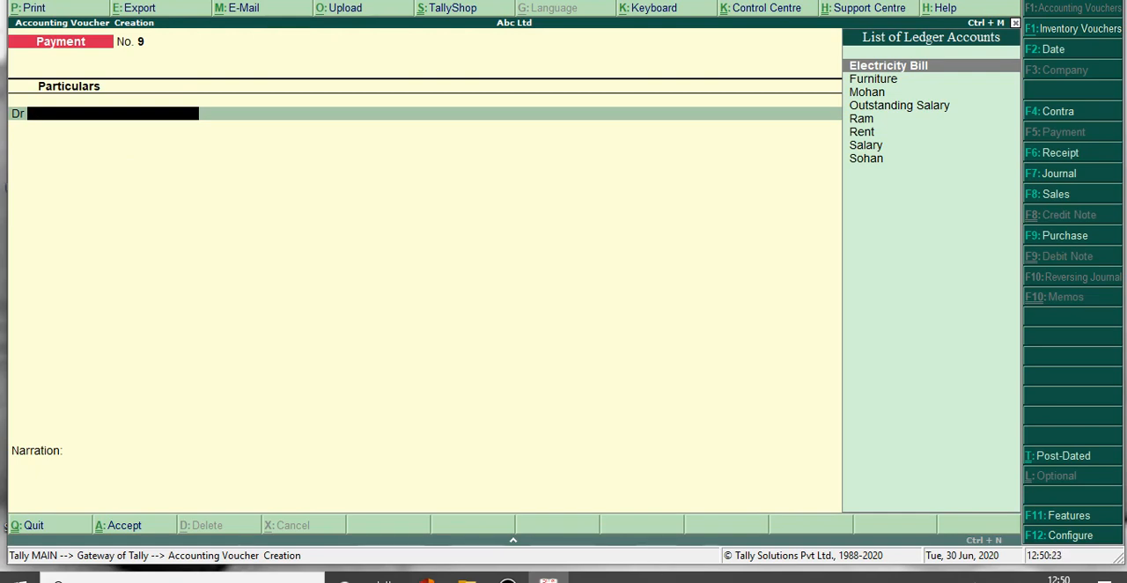
Debit the Furniture ledger with 35,000 in a new payment voucher.
key(Down)
key(Return)
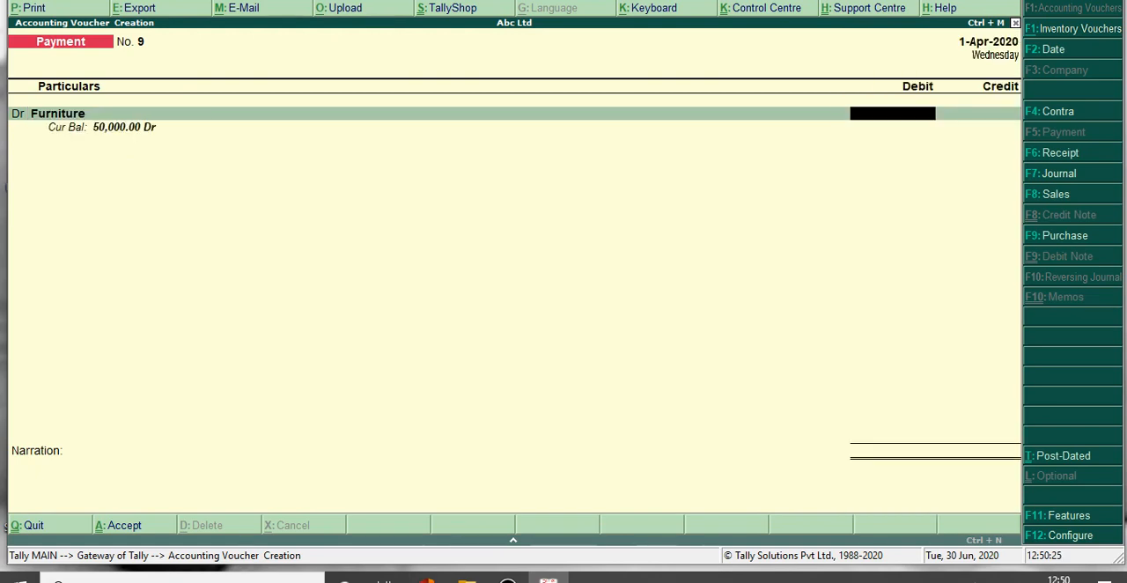
text(35000)
key(Return)
Credit Cash with 35,000, leave the narration blank and save the furniture payment voucher.
key(Return)
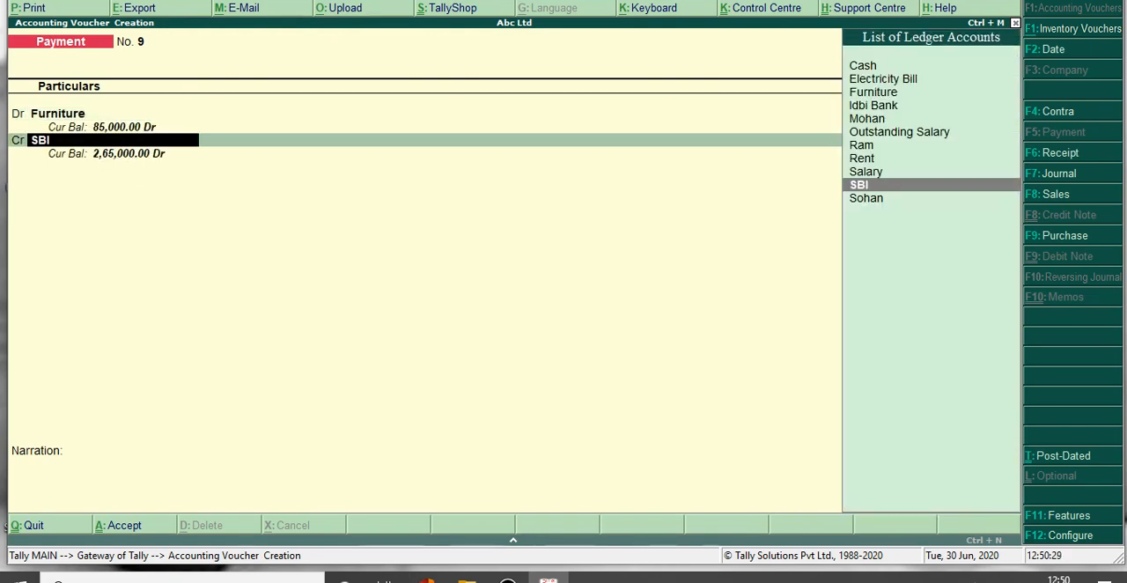
text(Cas)
key(Return)
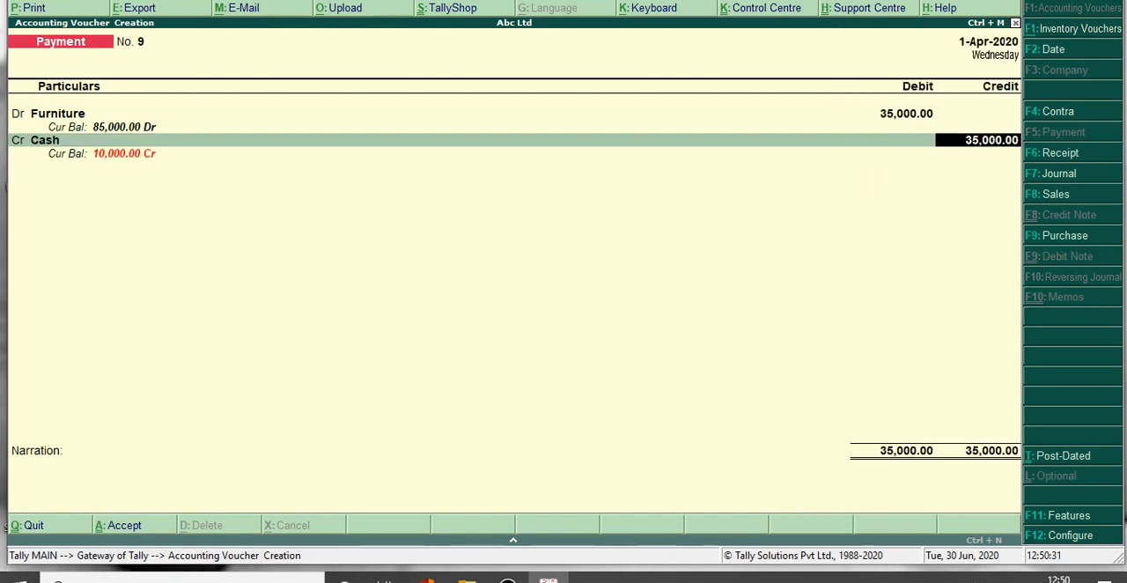
key(Return)
key(Return)
key(Return)
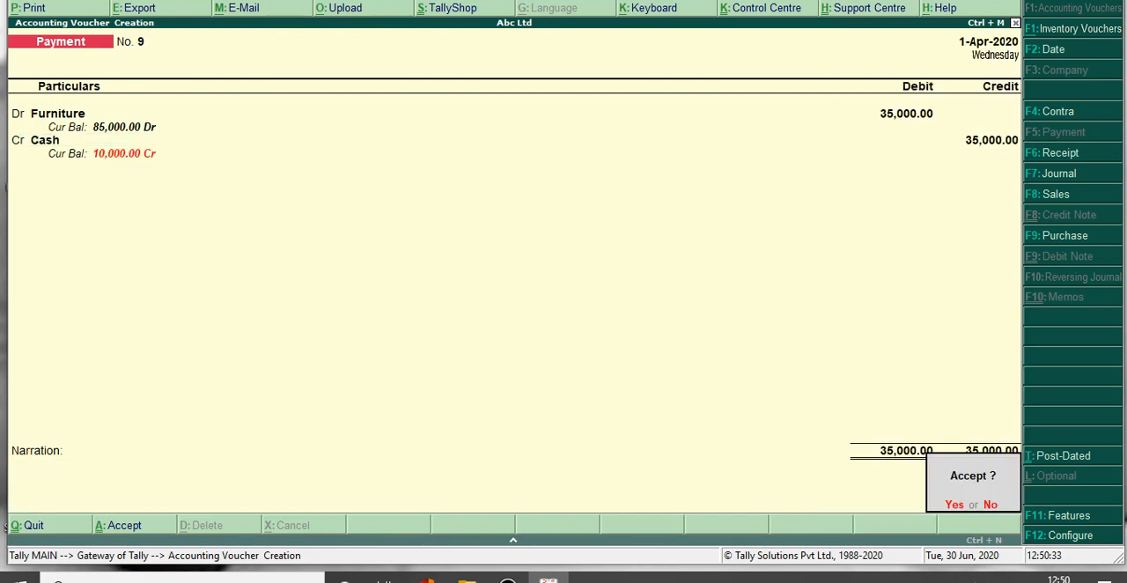
key(Return)
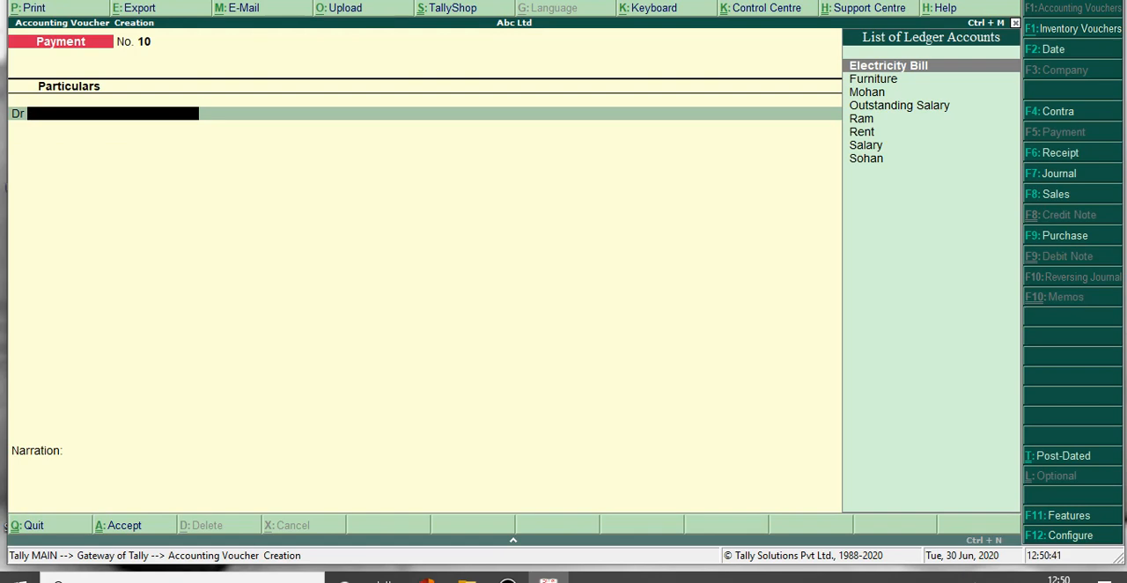
Switch to a receipt voucher and create a ledger named Capital under Capital Account from within it.
key(F6)
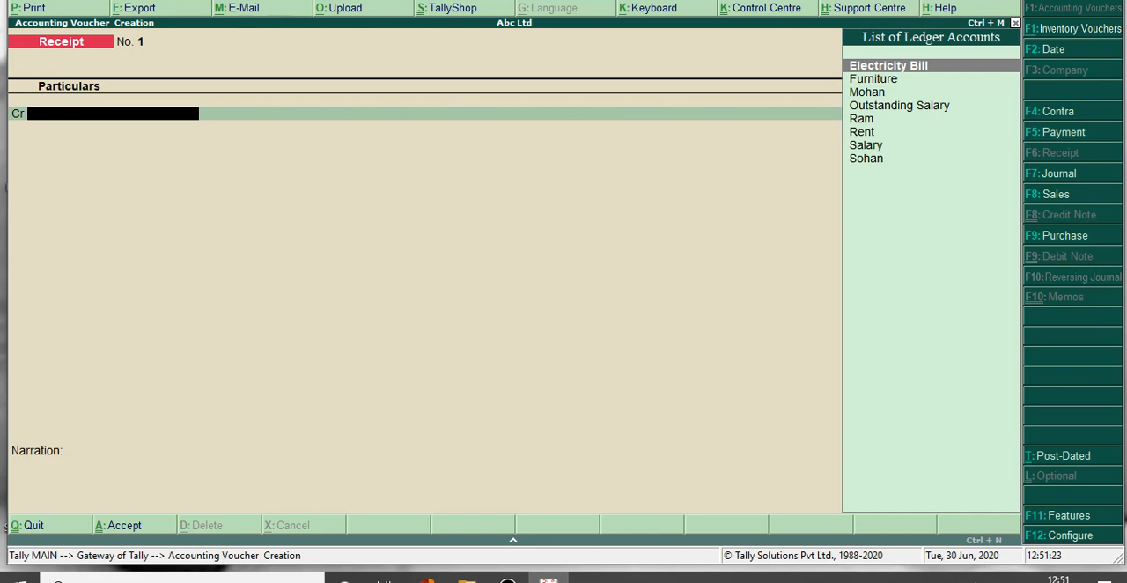
key(alt+c)
text(Ca)
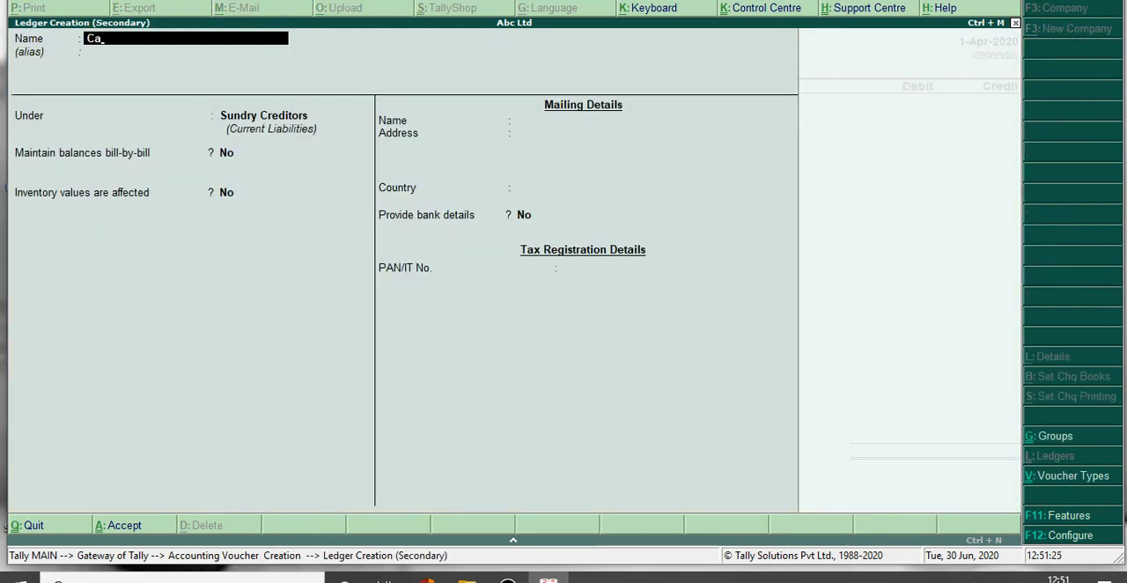
text(pital)
key(Return)
text(Ca)
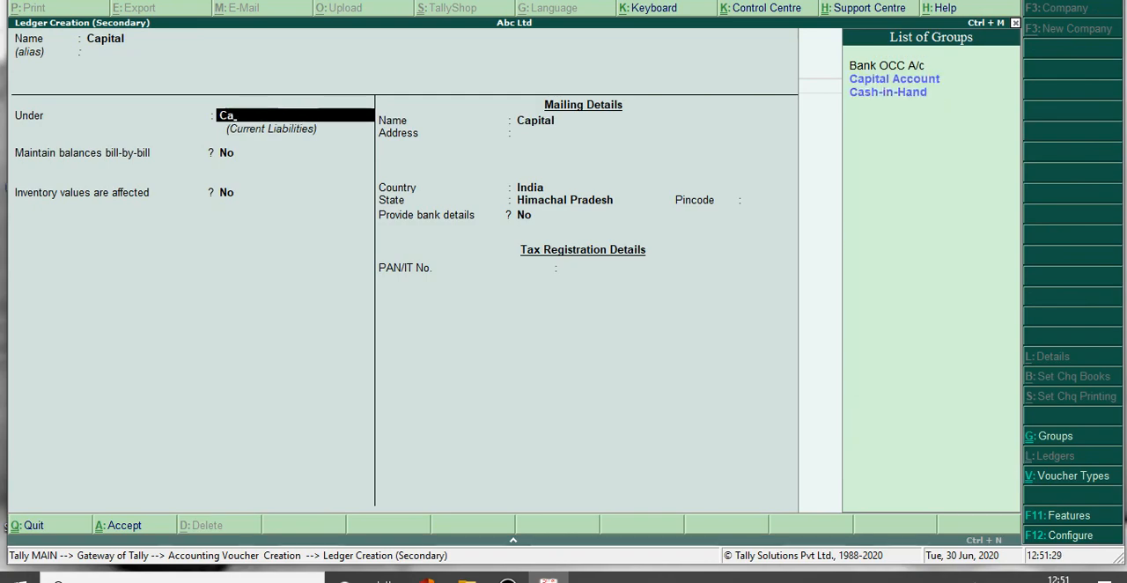
key(Return)
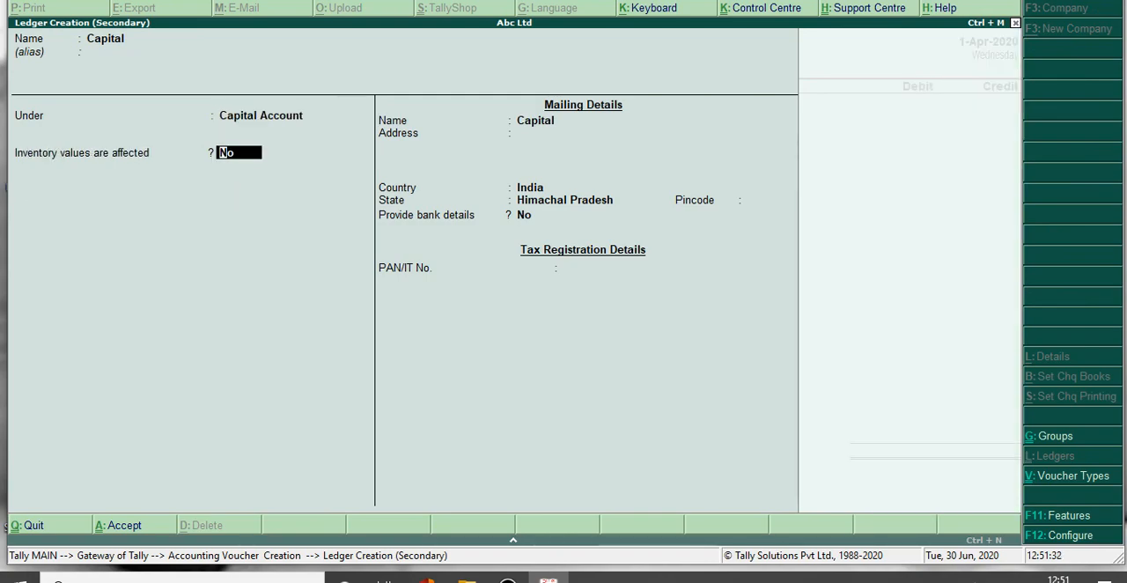
key(ctrl+a)
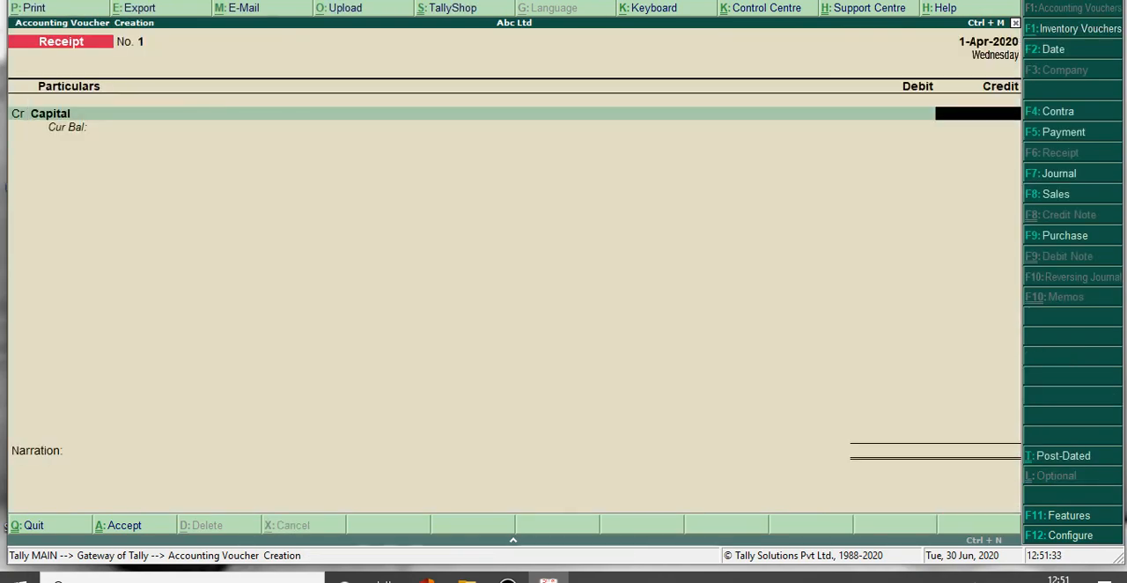
Credit the Capital ledger with 1,00,000 in the receipt voucher.
text(100000)
key(Return)
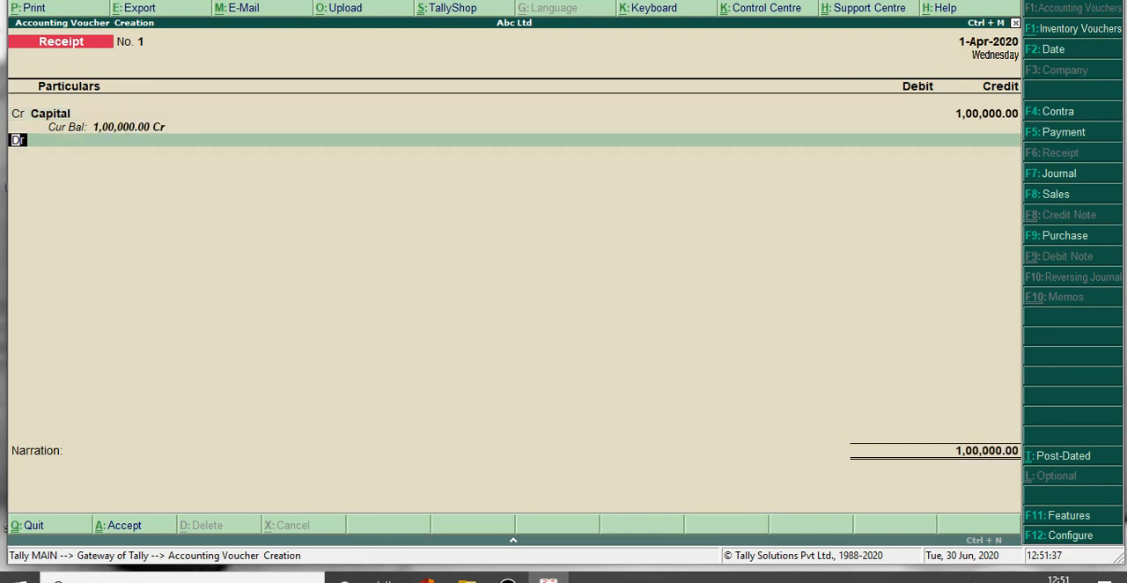
Debit Cash with 1,00,000, leave the narration blank and save the capital receipt voucher.
key(Return)
key(Down)
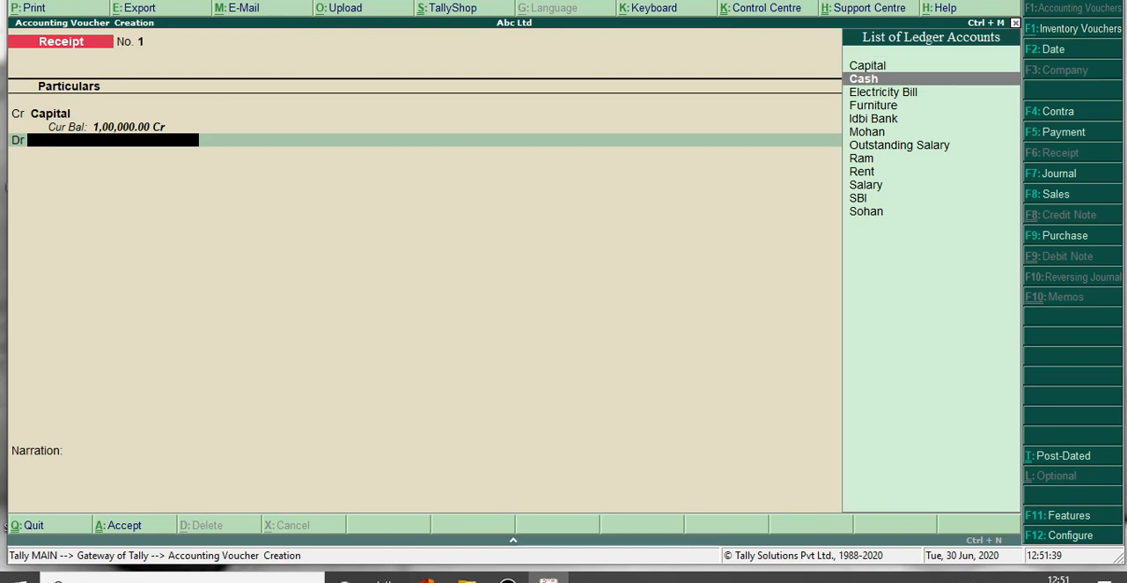
key(Return)
key(Return)
key(Return)
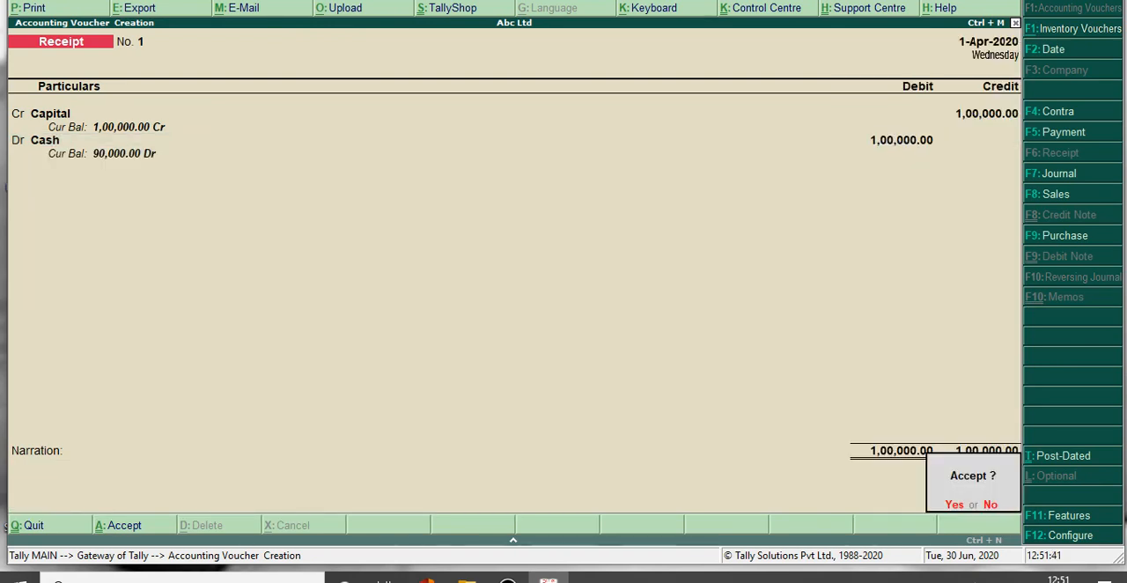
key(Return)
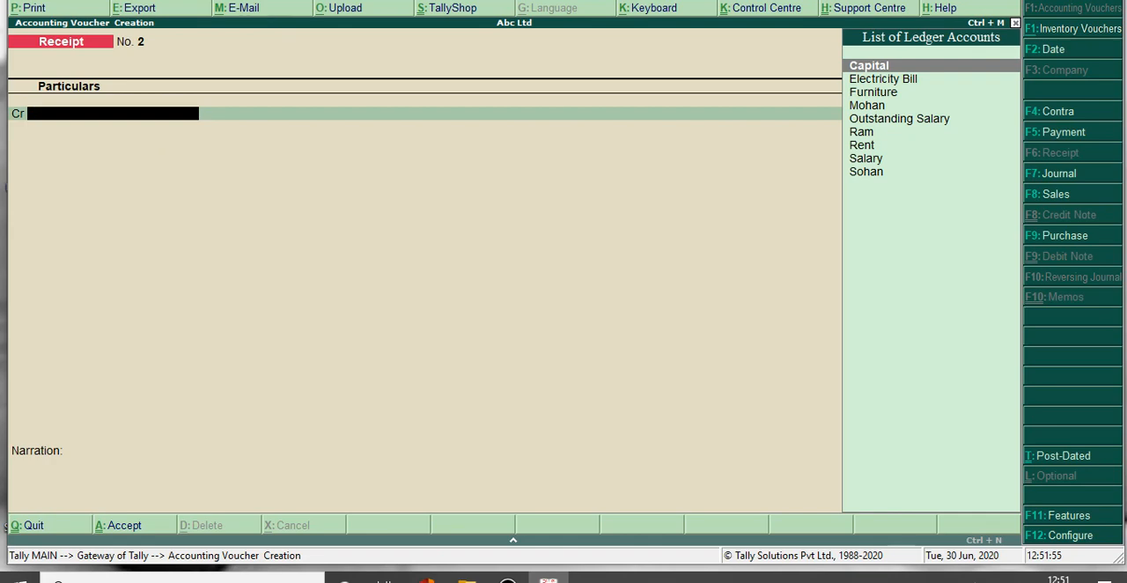
Create a ledger with the debtor's name under Sundry Debtors from within the receipt voucher, with bill-by-bill balances set to No.
key(alt+c)
text(Aa)
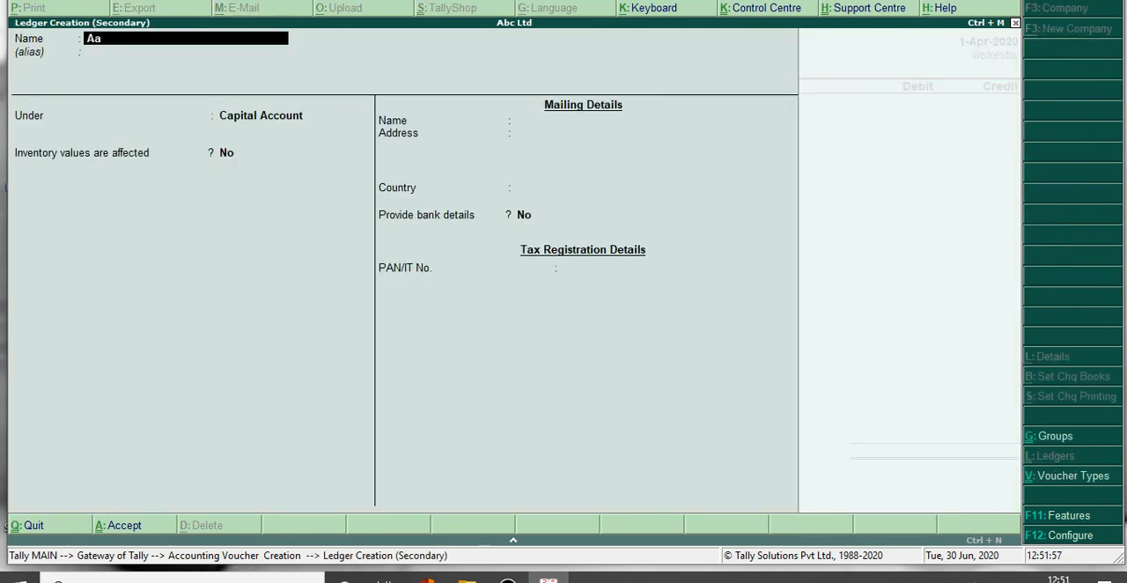
text(kash)
key(Return)
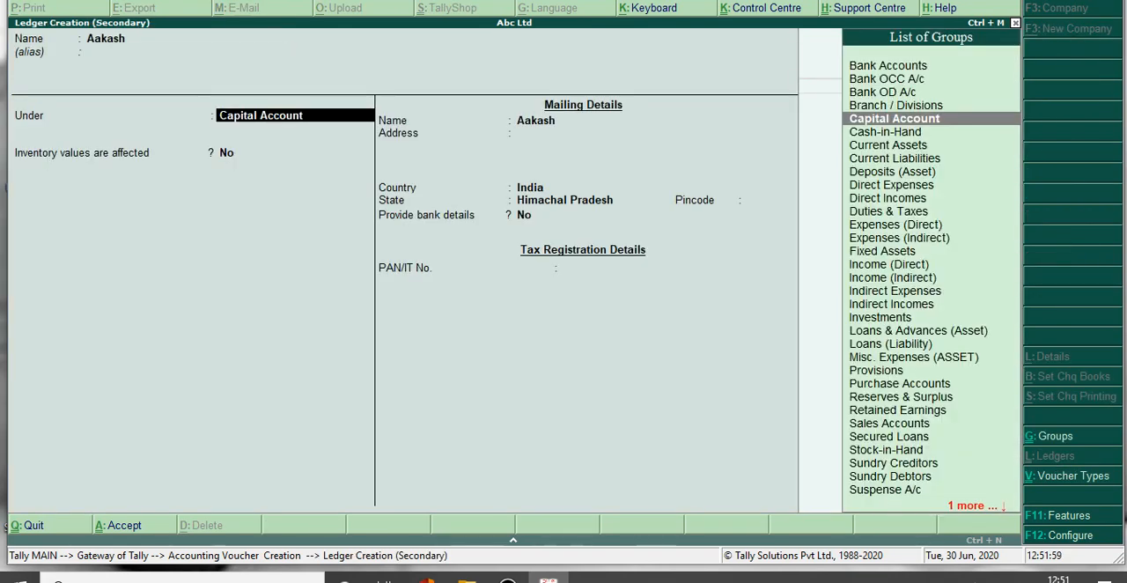
text(Deb)
key(Return)
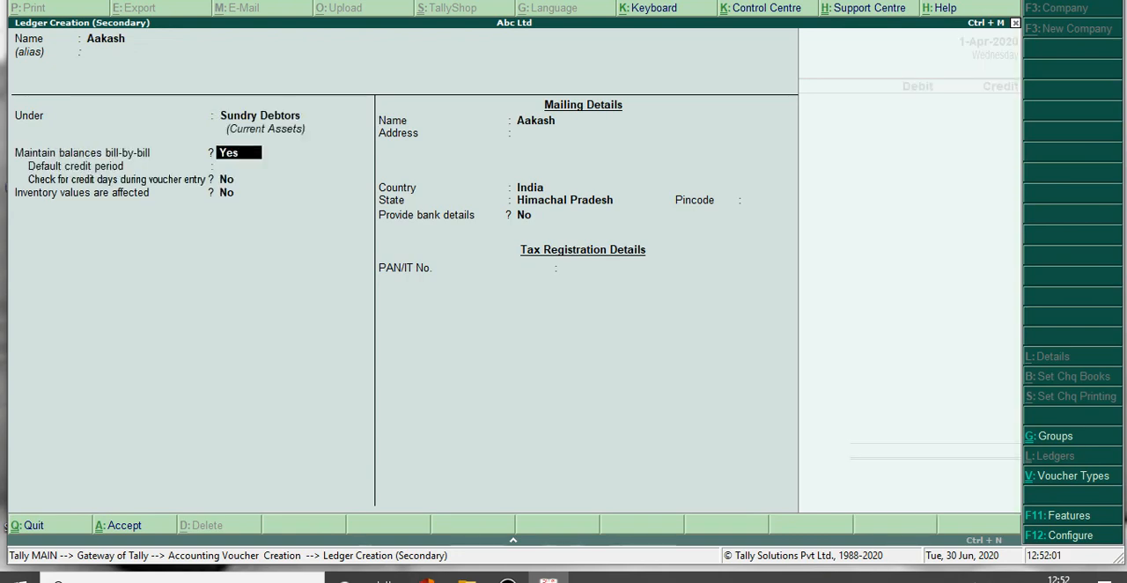
key(n)
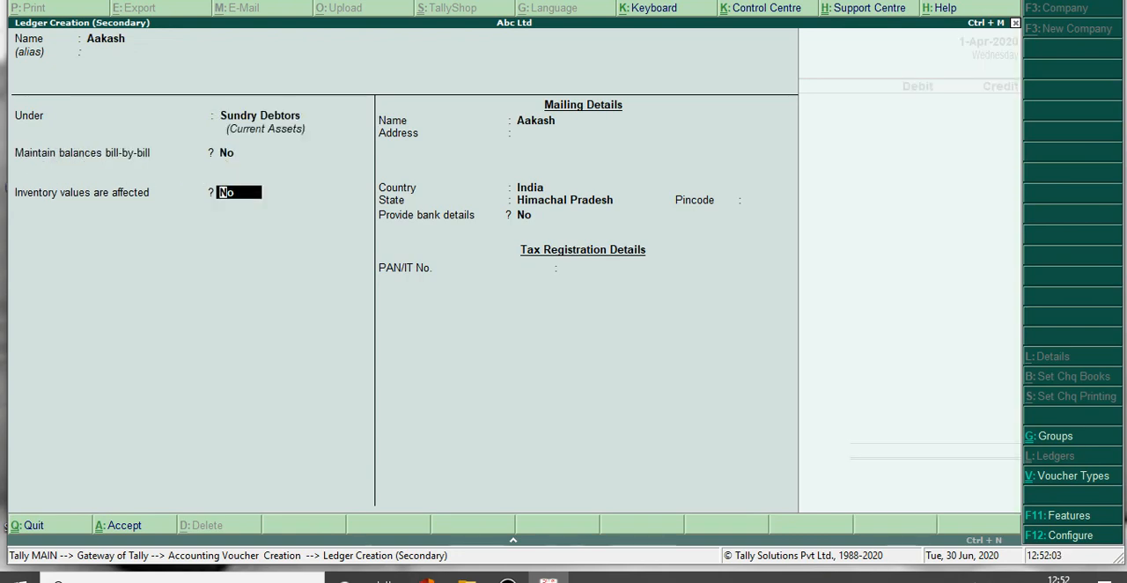
key(ctrl+a)
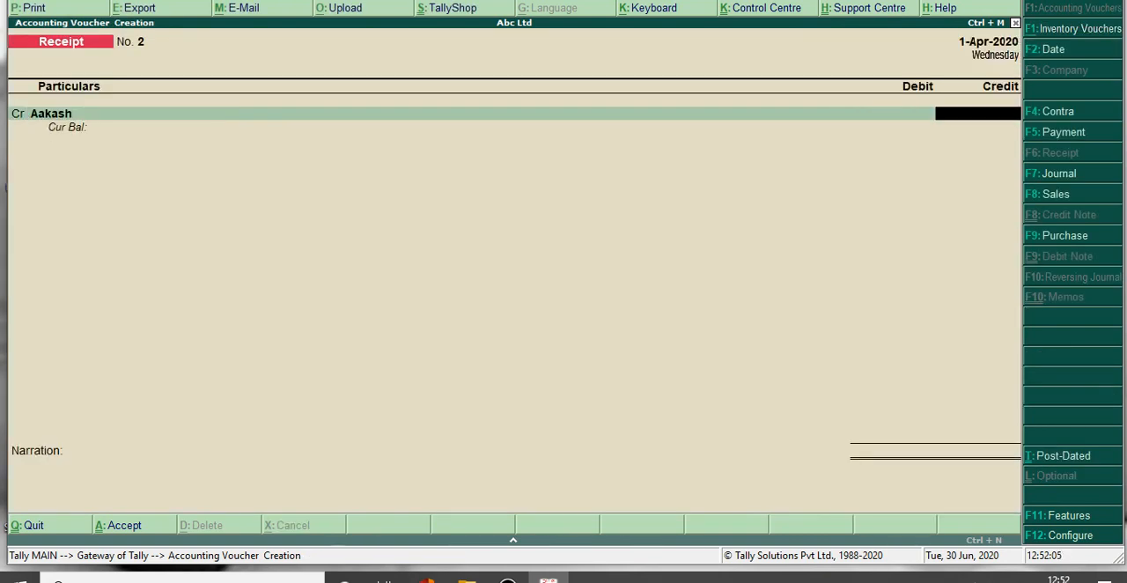
Credit the new debtor's ledger with 20,000 in the receipt voucher.
text(20000)
key(Return)
key(Return)
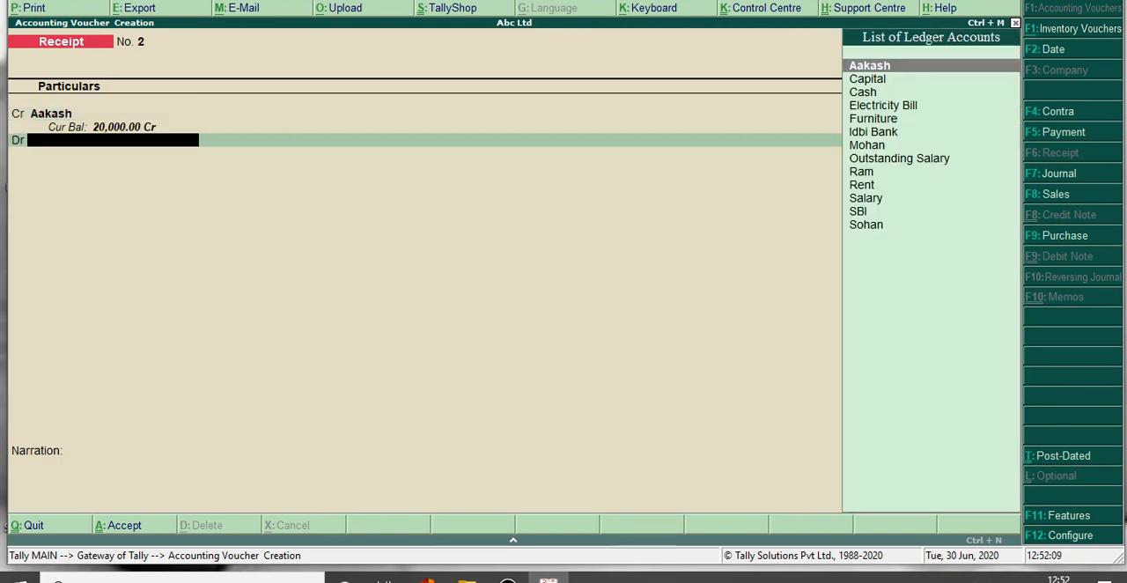
Debit Cash with 20,000, leave the narration blank and save the debtor receipt voucher.
key(Down)
key(Down)
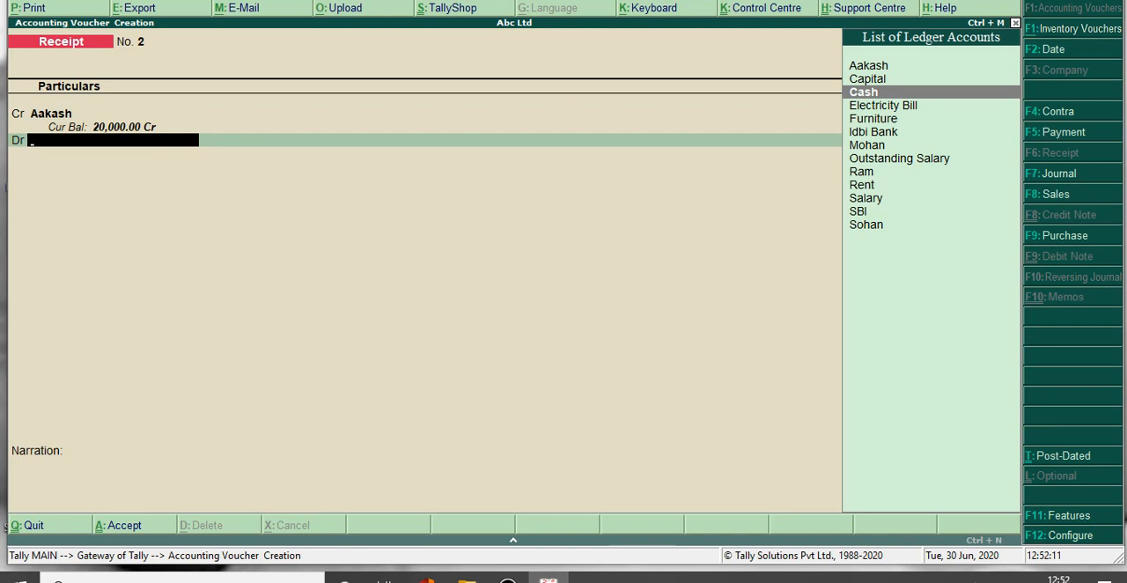
key(Return)
key(Return)
key(Return)
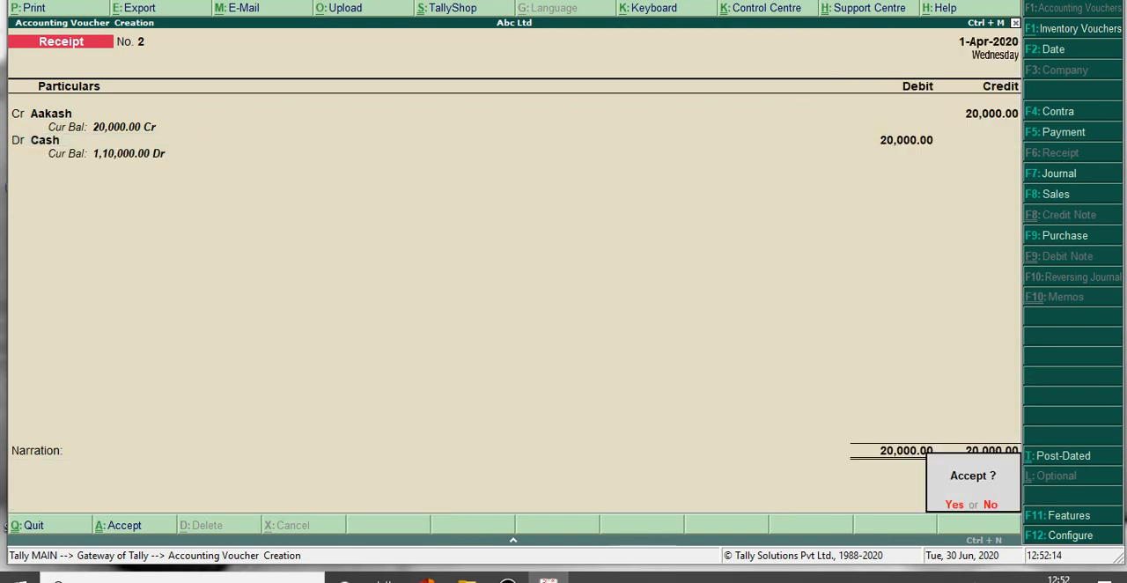
key(Return)
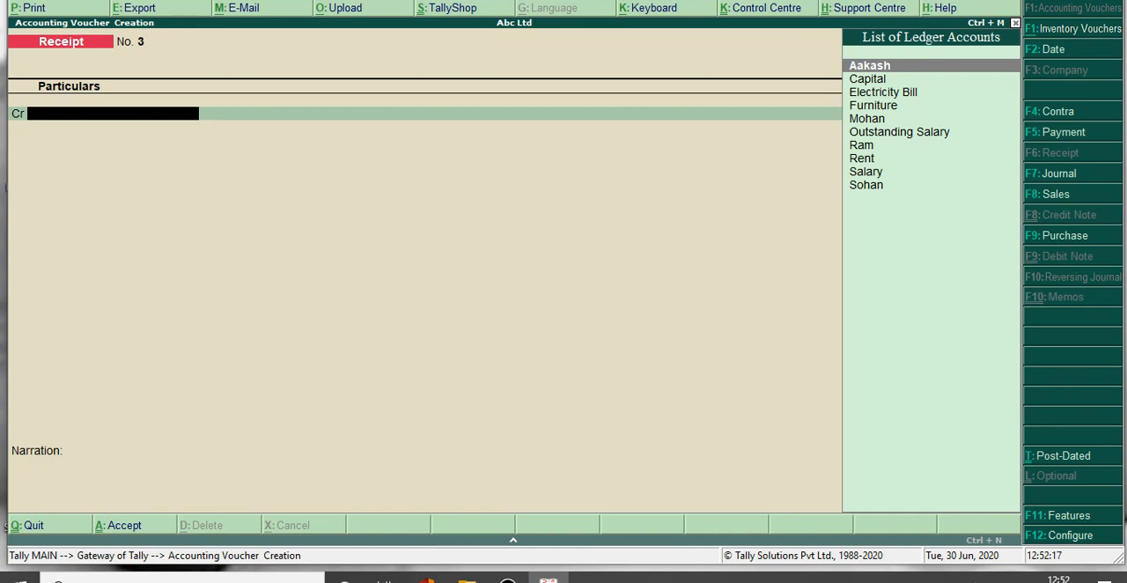
Switch to a journal voucher and debit the Salary ledger with 25,000.
key(F7)
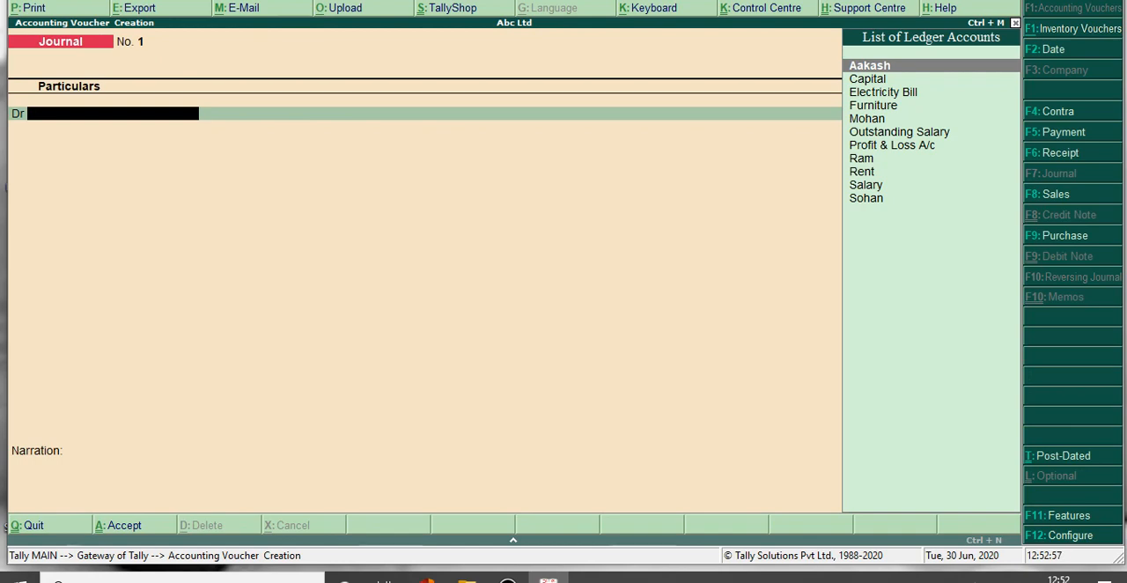
key(Down)
key(Down)
key(Down)
key(Down)
key(Down)
key(Down)
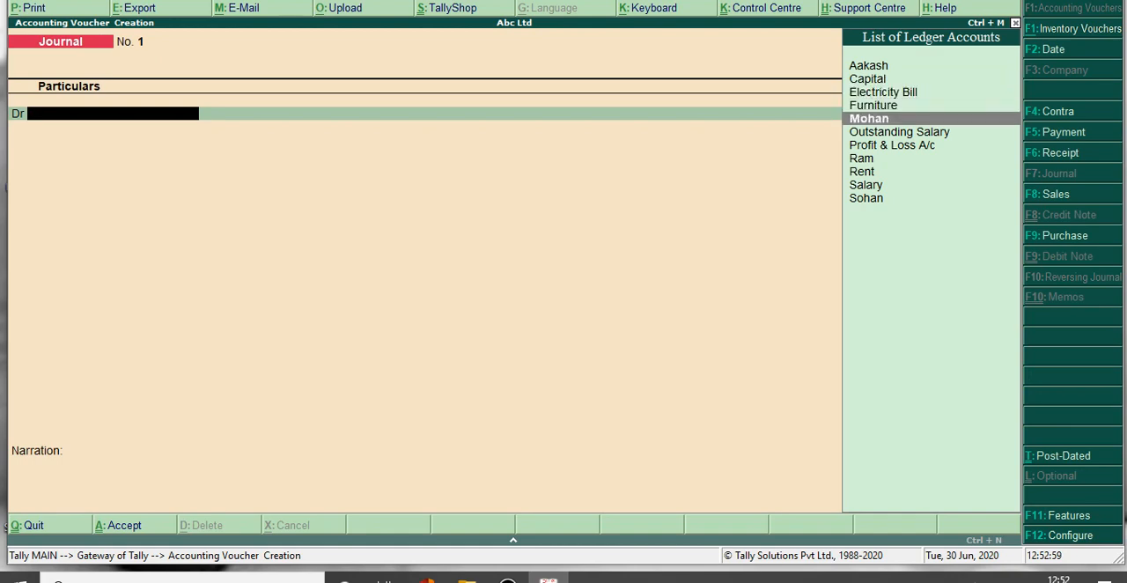
key(Down)
key(Down)
key(Down)
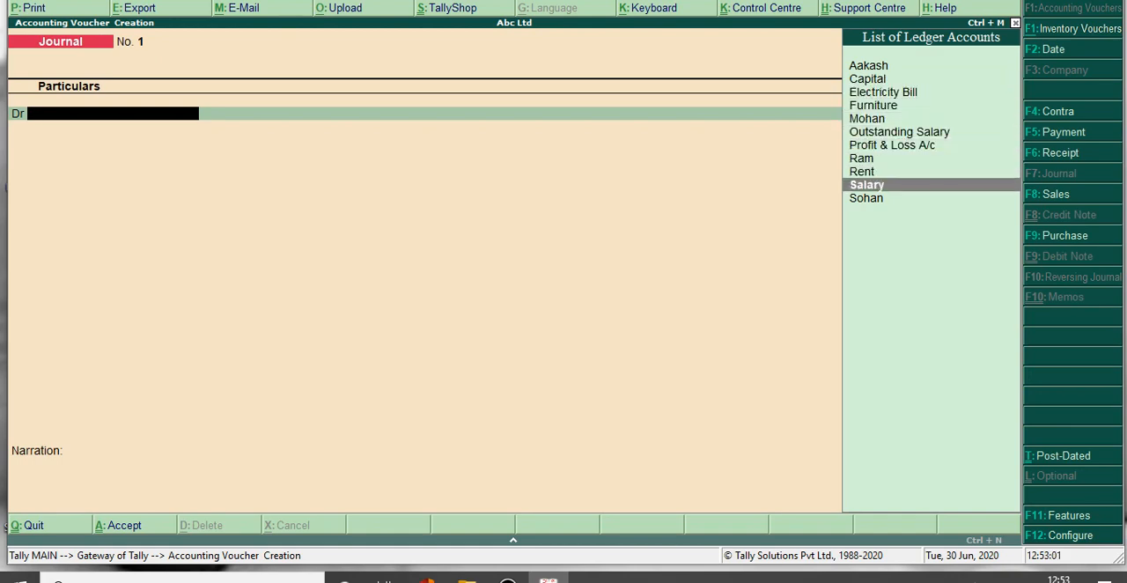
key(Return)
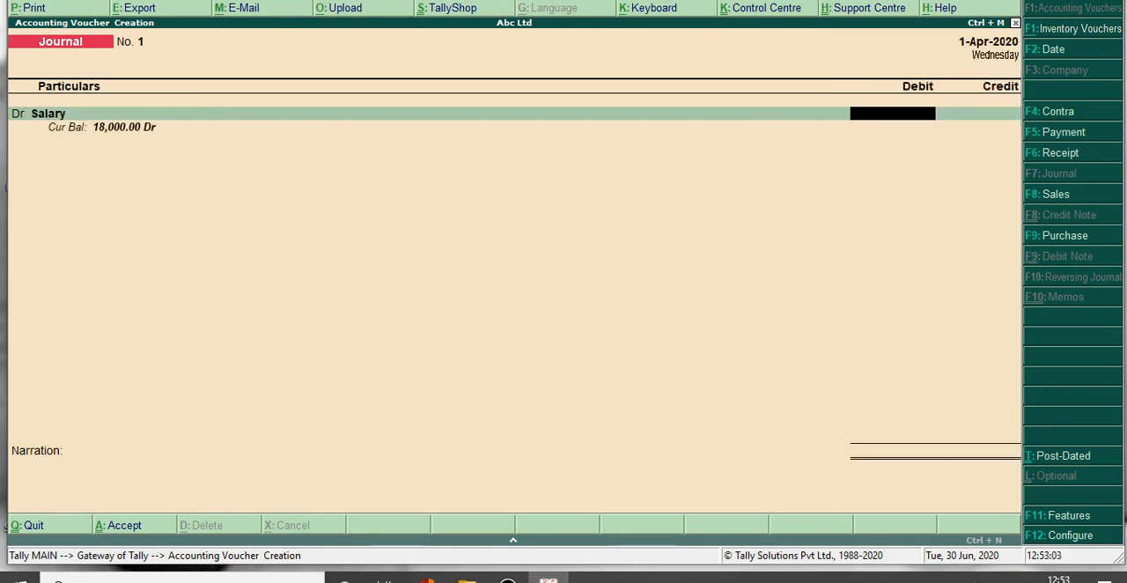
text(250000.00)
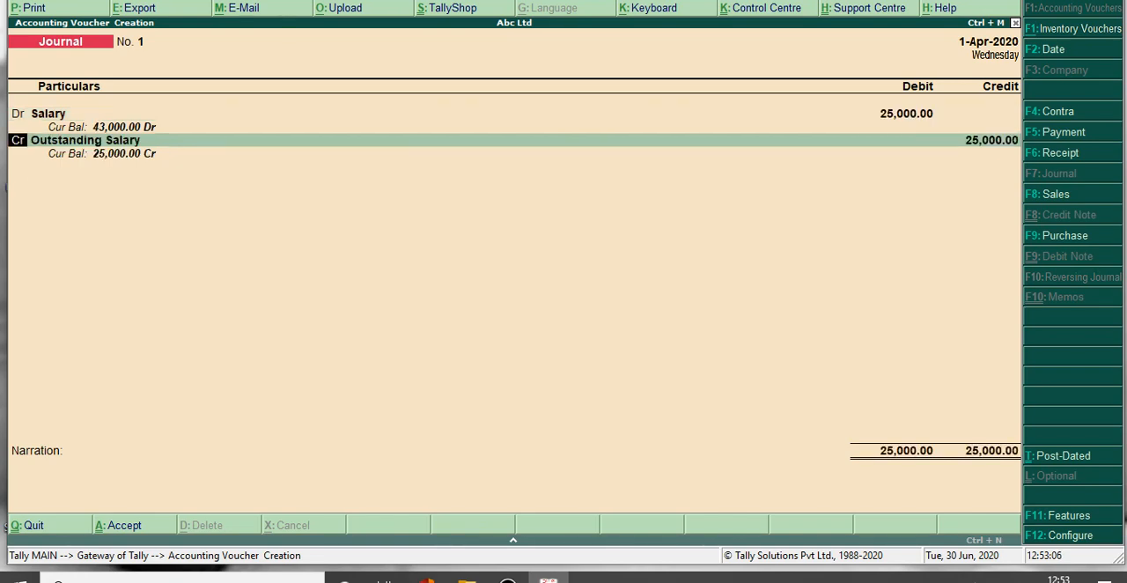
Credit Outstanding Salary with 25,000, leave the narration empty and save the journal voucher.
key(Up)
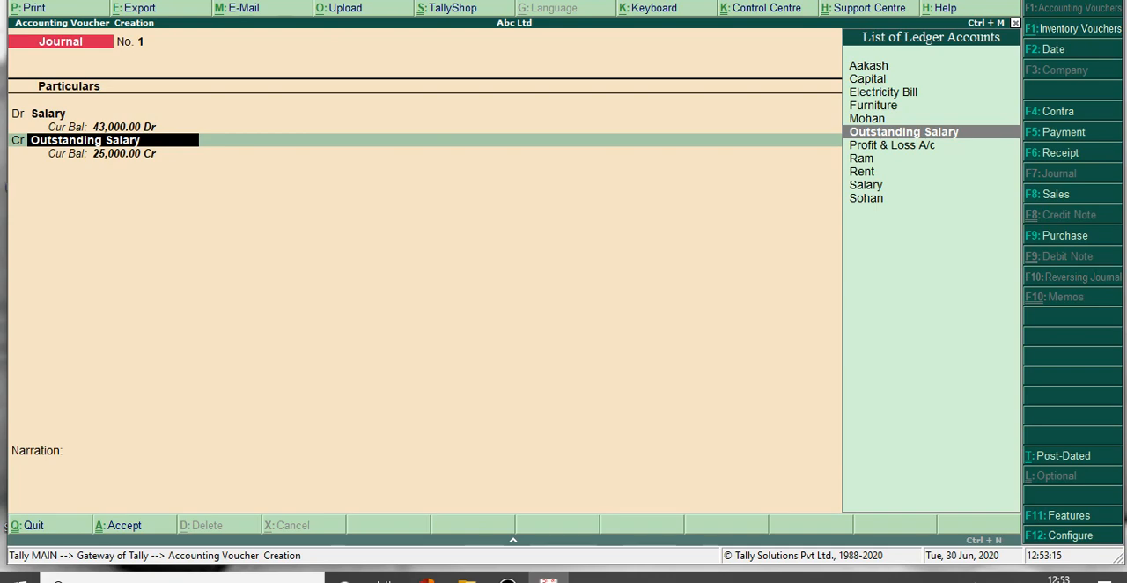
key(Return)
key(Return)
key(Return)
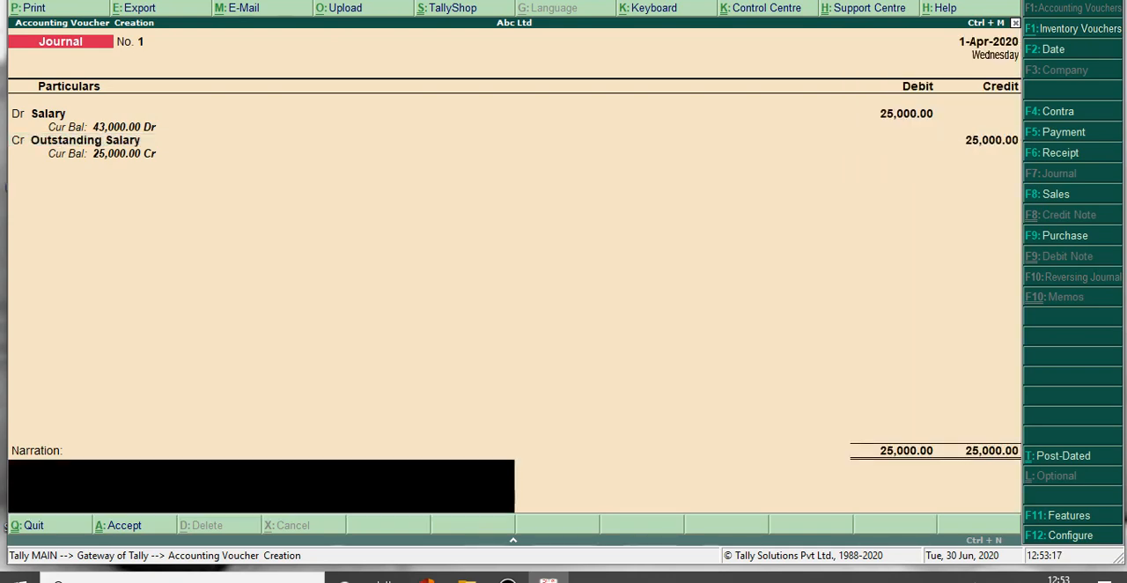
key(Return)
key(Return)
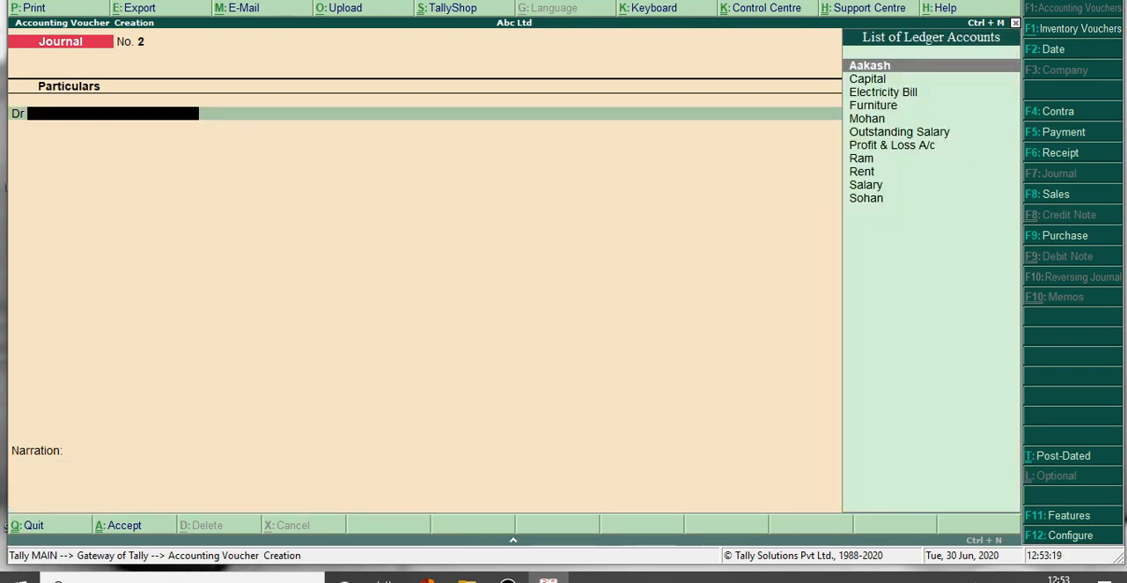